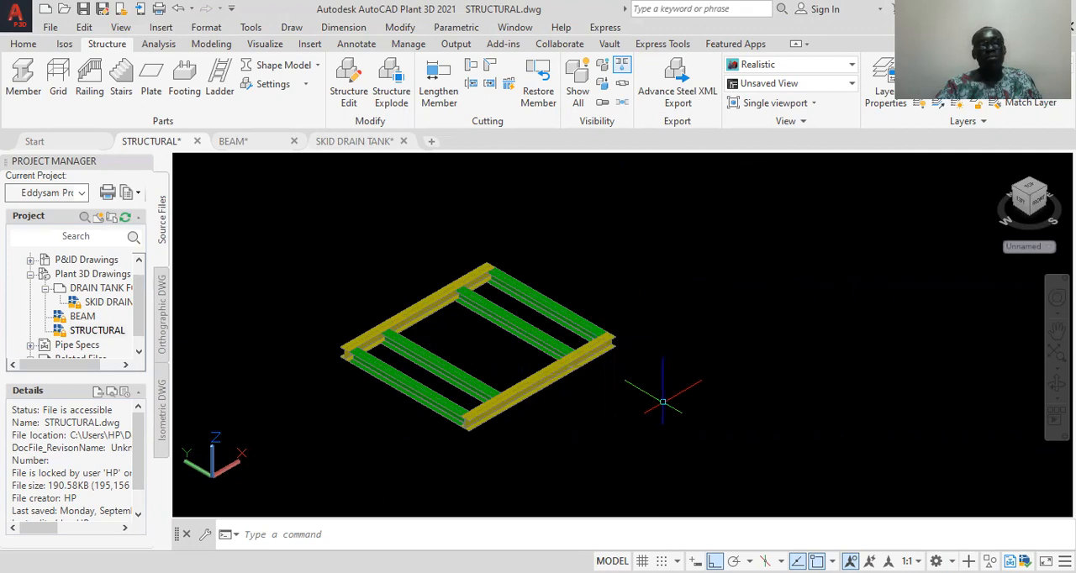
Switch to the SKID DRAIN TANK drawing and inspect which layer the structural grid is on
mouse_move(342, 146)
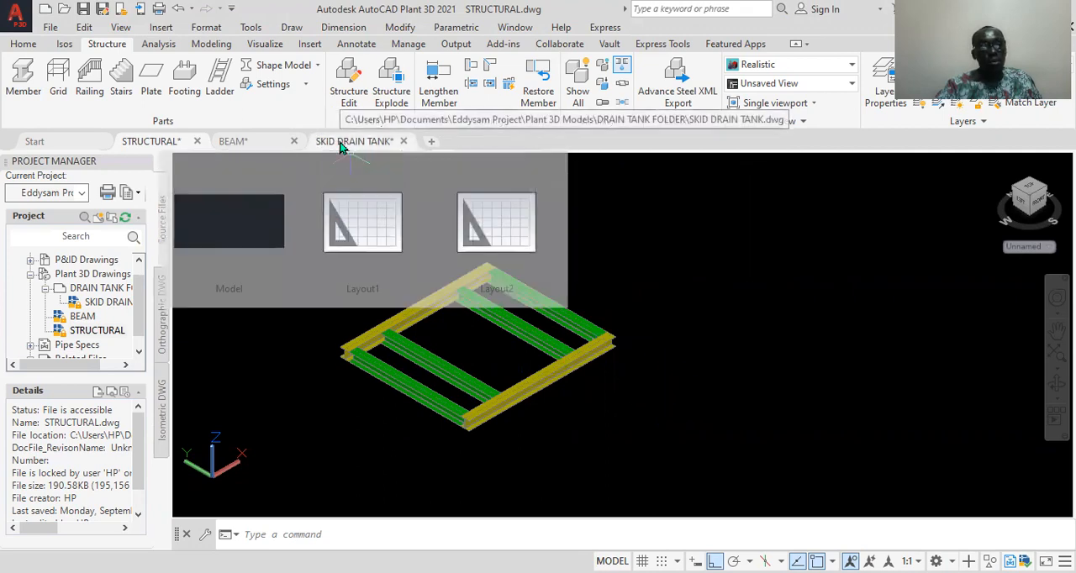
click(341, 145)
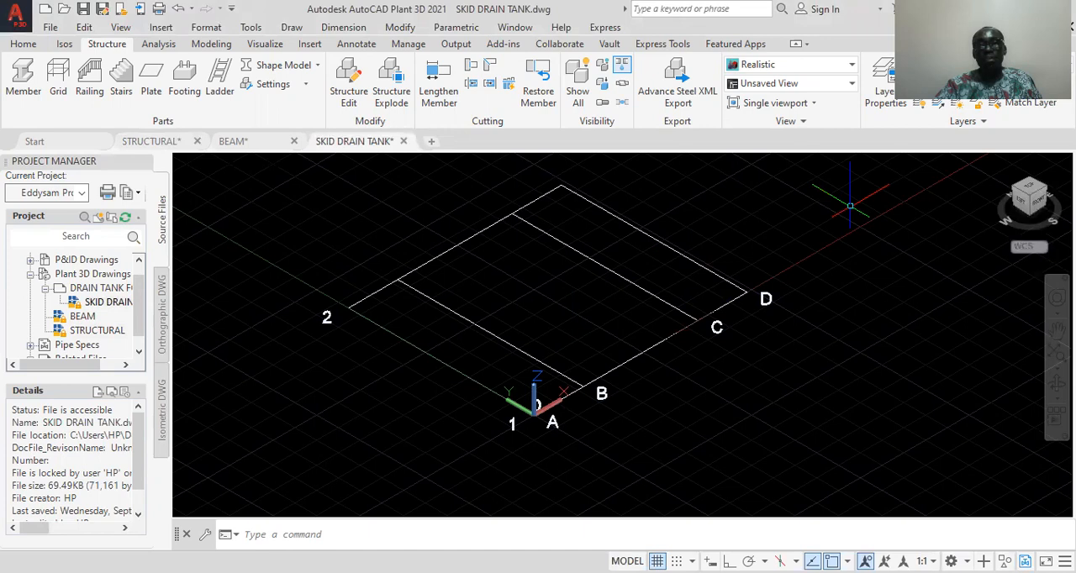
click(639, 229)
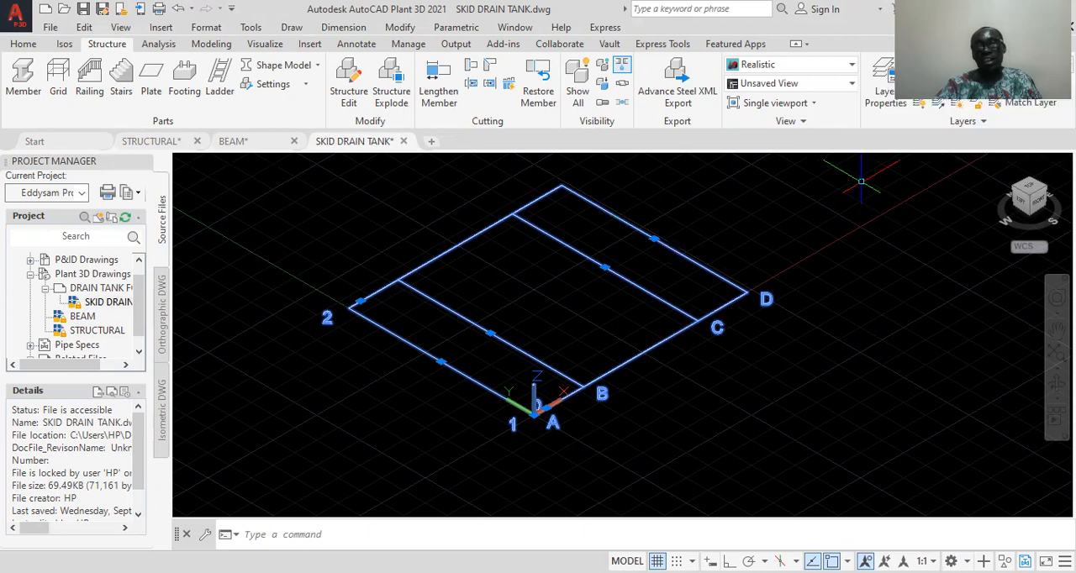
click(997, 65)
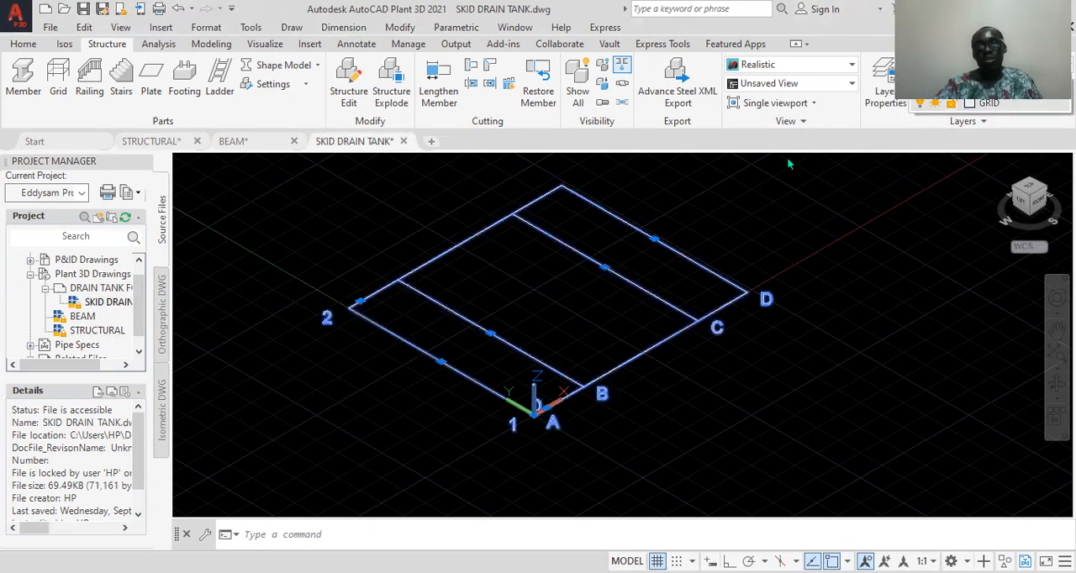
key(Escape)
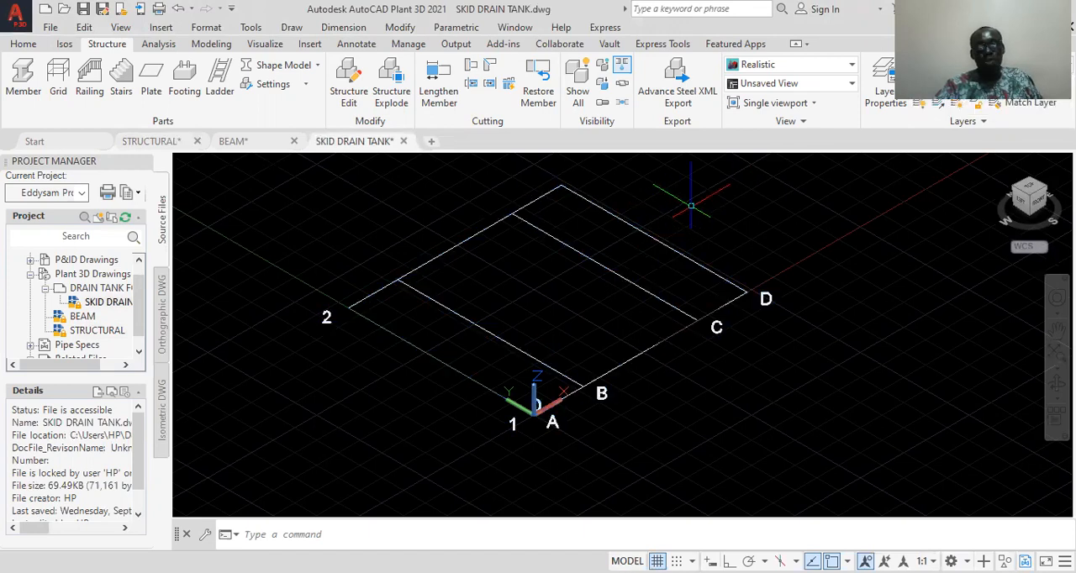
click(686, 220)
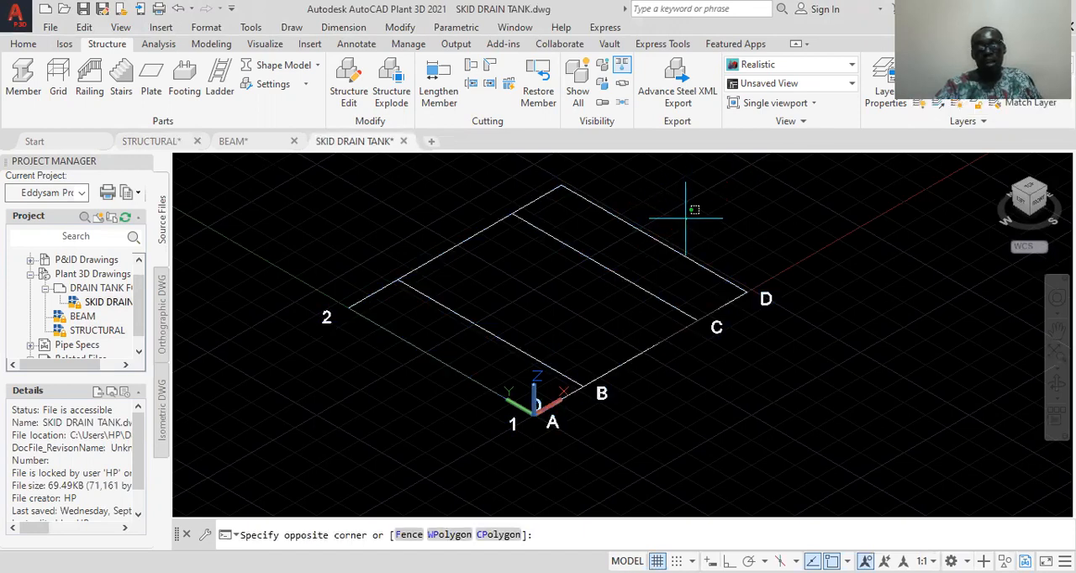
click(582, 256)
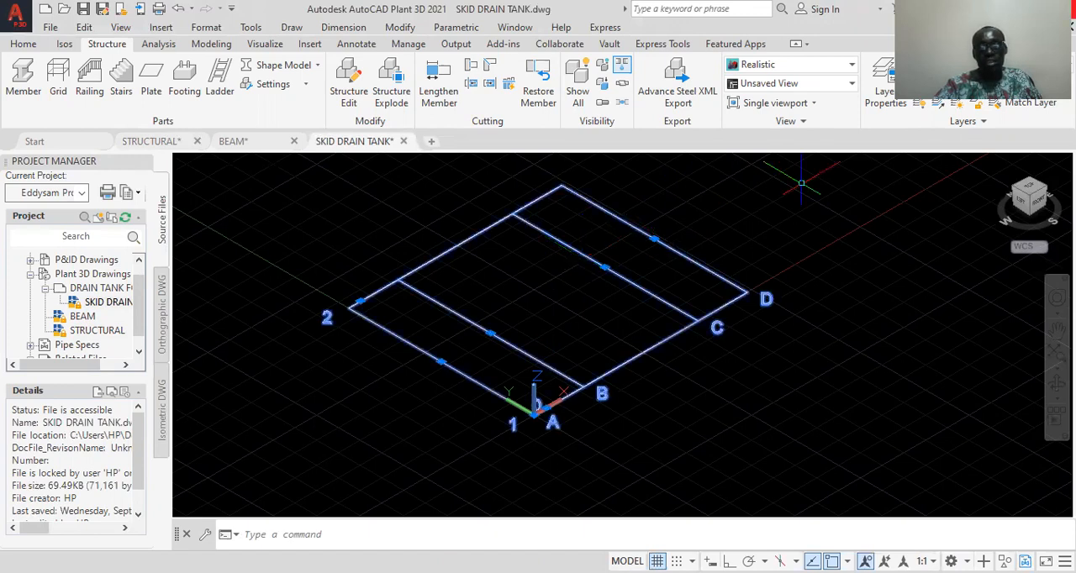
click(991, 64)
click(988, 103)
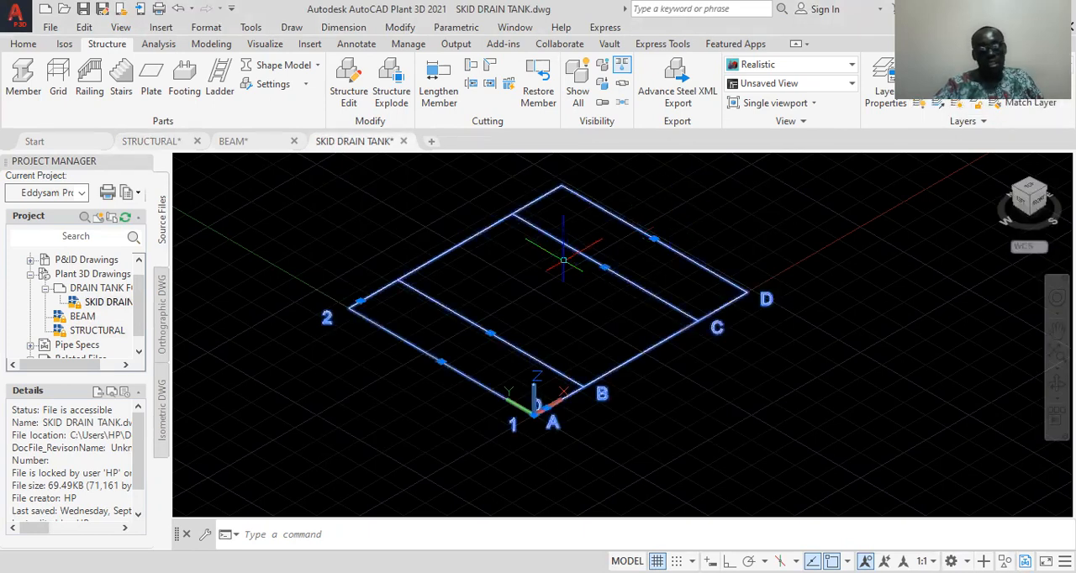
key(Escape)
Select the structural grid and examine the layout of its lines
click(648, 211)
click(599, 232)
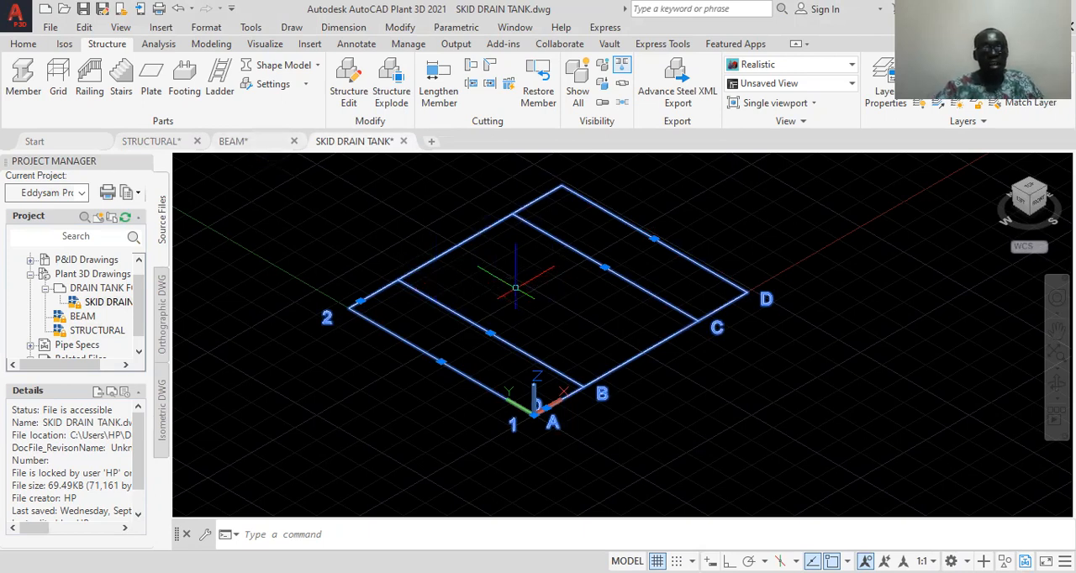
middle_drag(500, 289, 482, 309)
scroll(488, 294, up, 2)
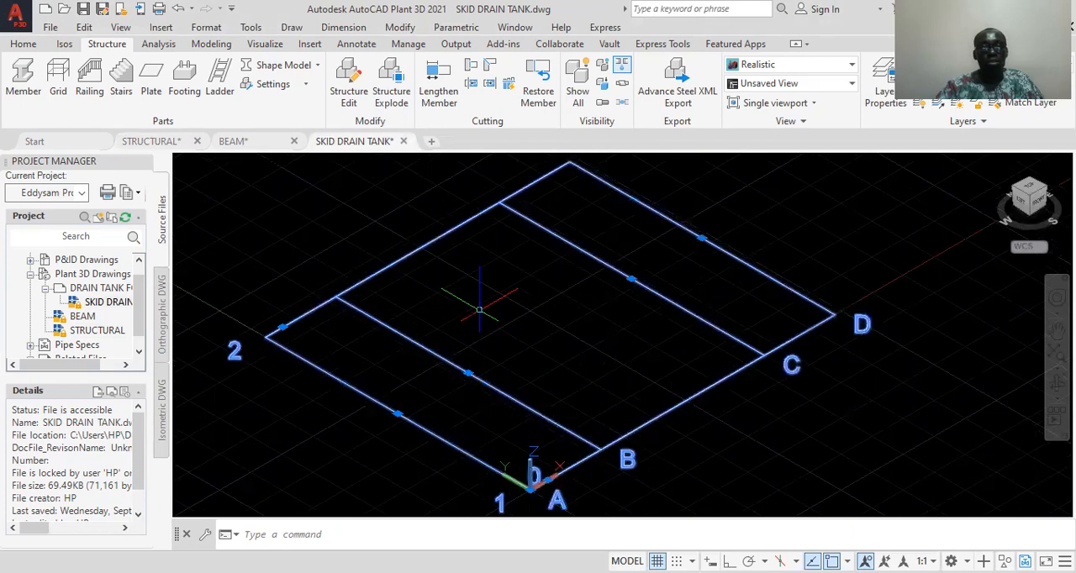
scroll(480, 307, down, 3)
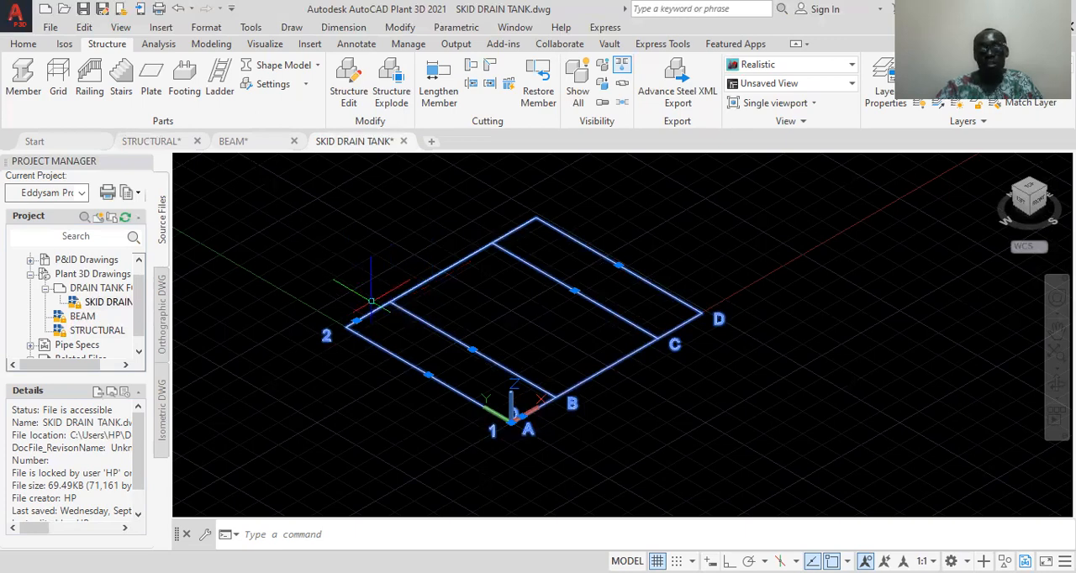
Start creating a structural member and open its Member Settings
click(23, 45)
click(63, 47)
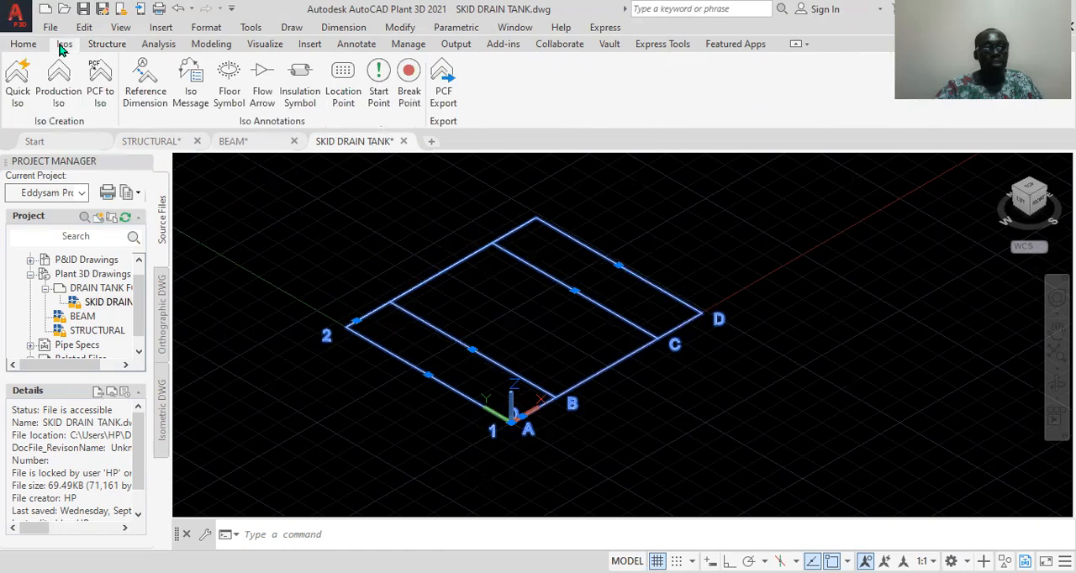
click(105, 46)
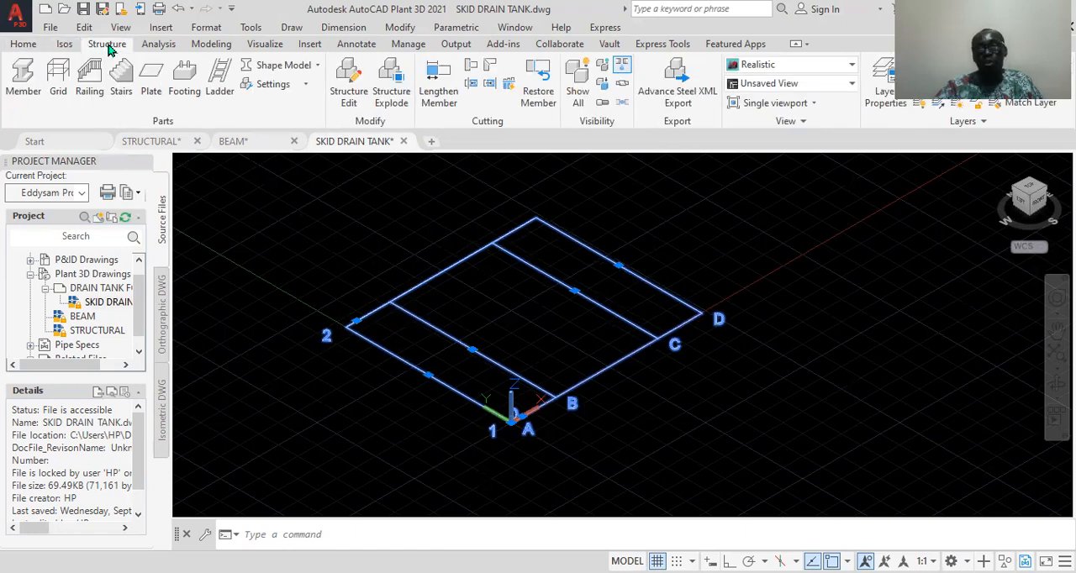
click(23, 79)
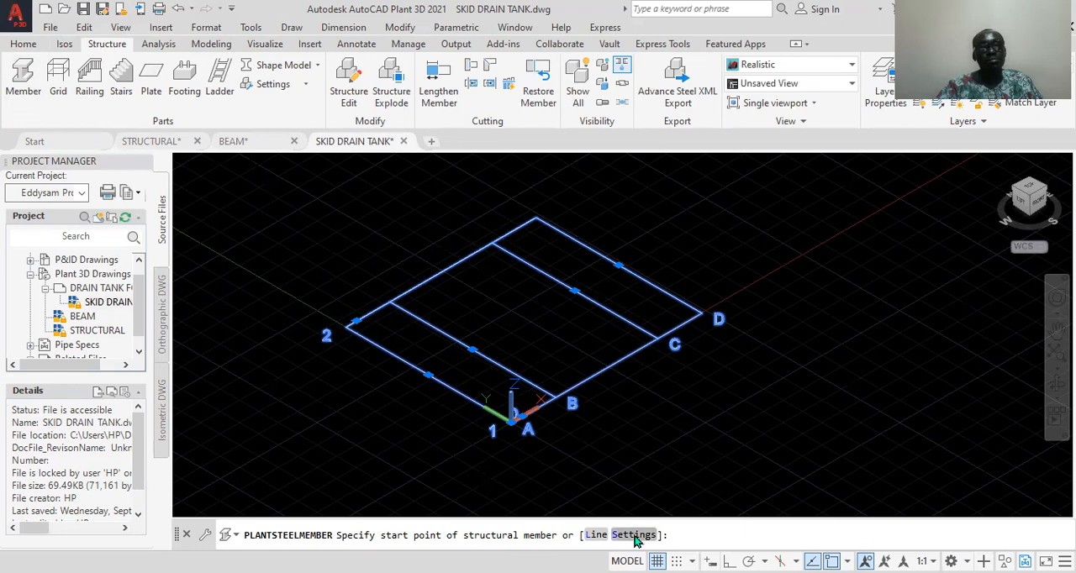
click(635, 536)
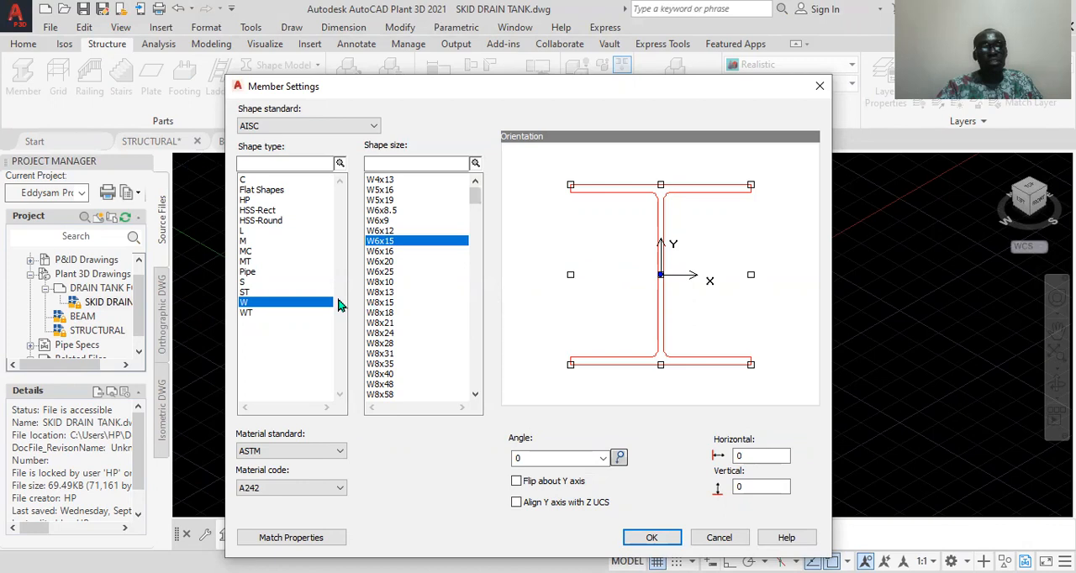
Browse the C shapes under the DIN and CISC shape standards and return to AISC
click(244, 181)
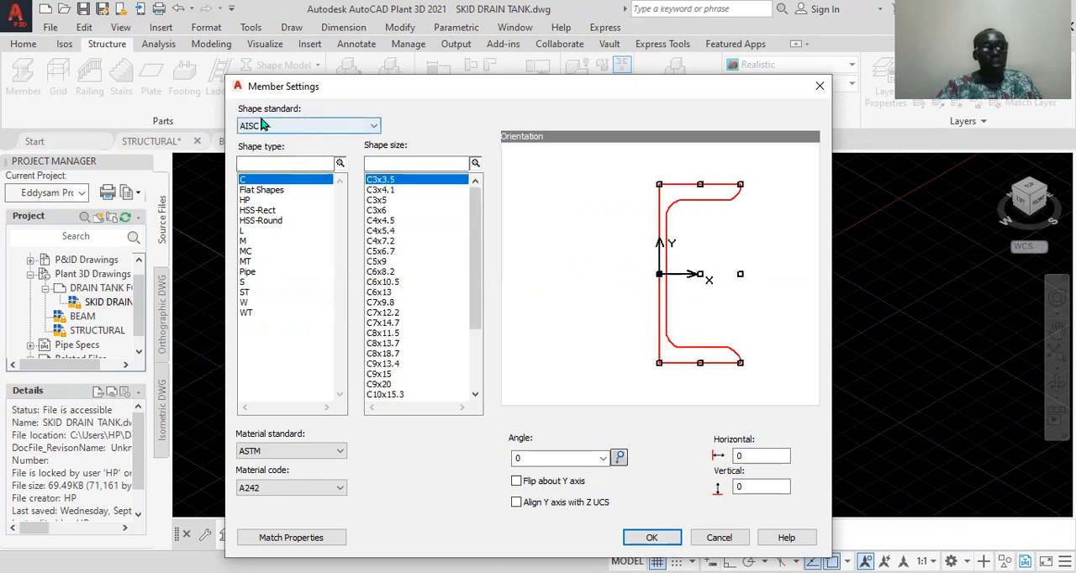
click(374, 127)
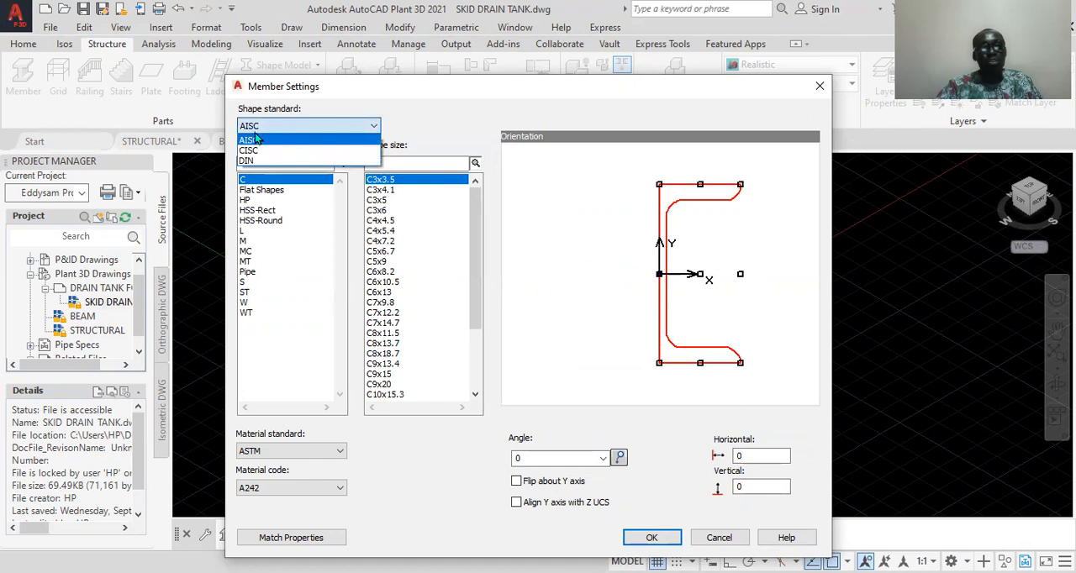
click(373, 128)
click(367, 128)
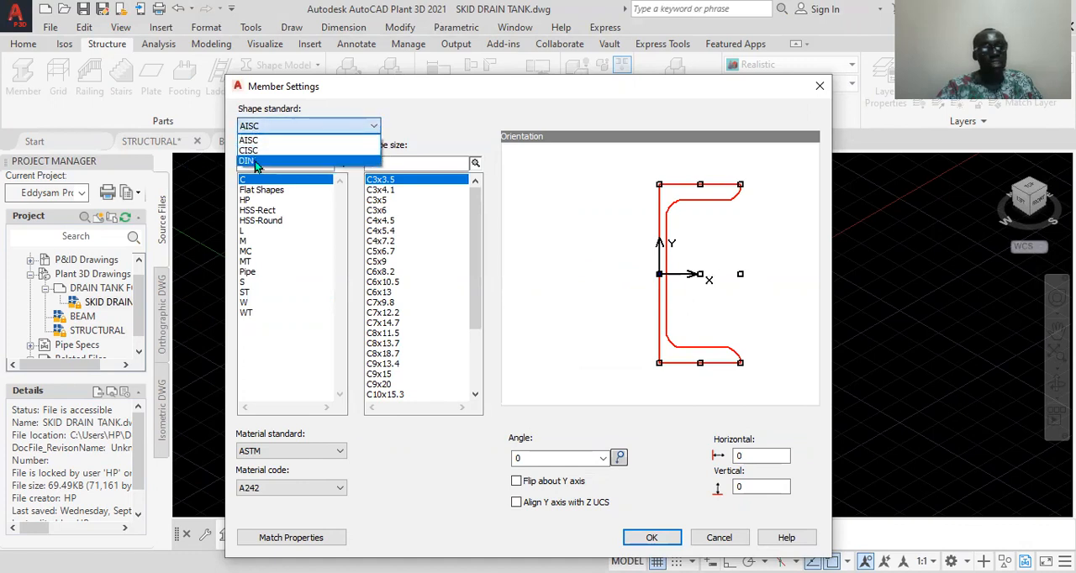
click(256, 160)
click(355, 127)
click(276, 150)
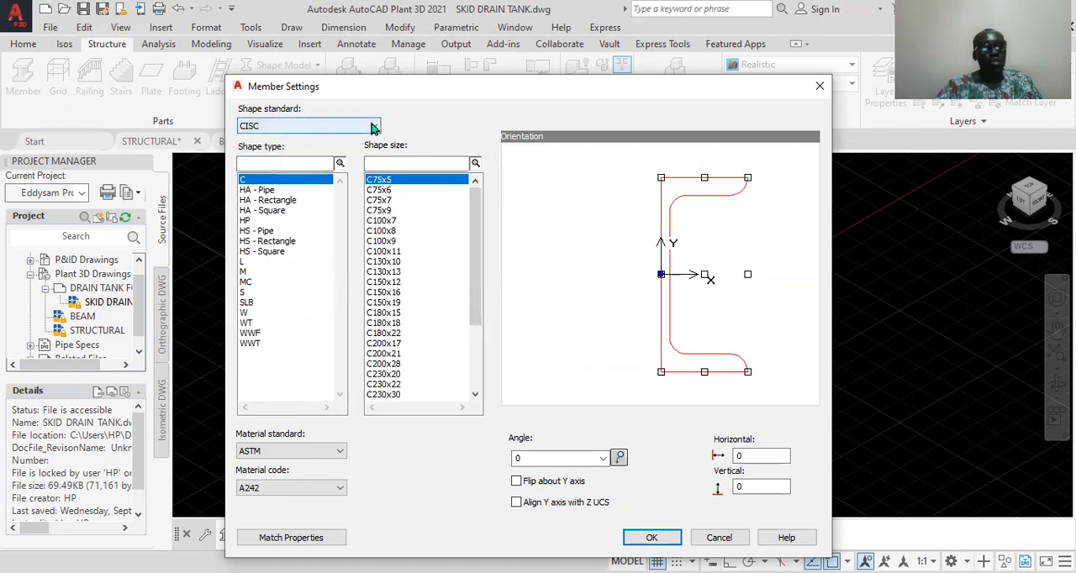
click(370, 128)
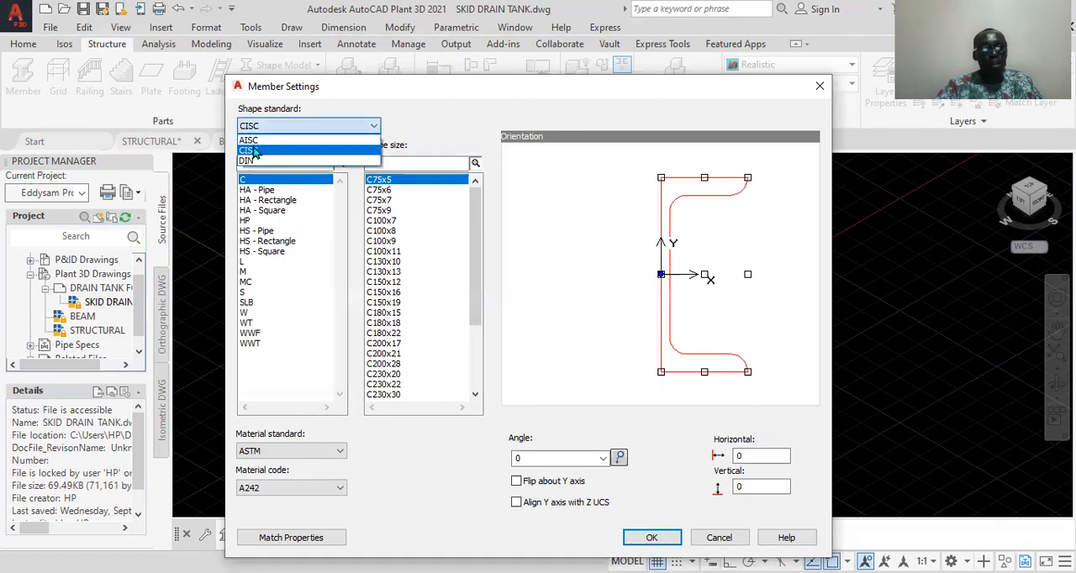
click(253, 140)
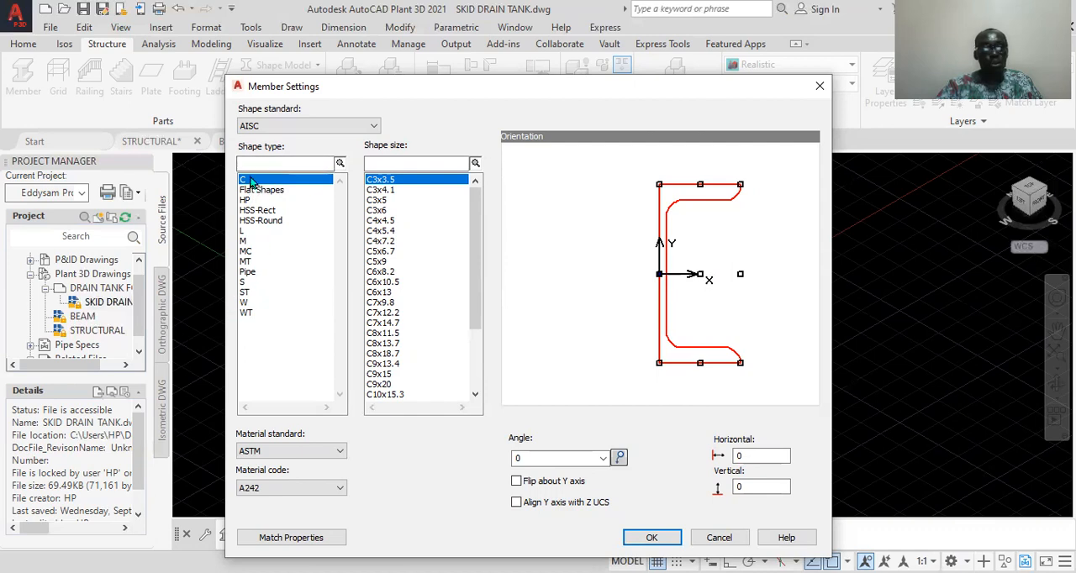
Choose shape type W and size W6x15 for the member and review the material standard and code options
click(245, 305)
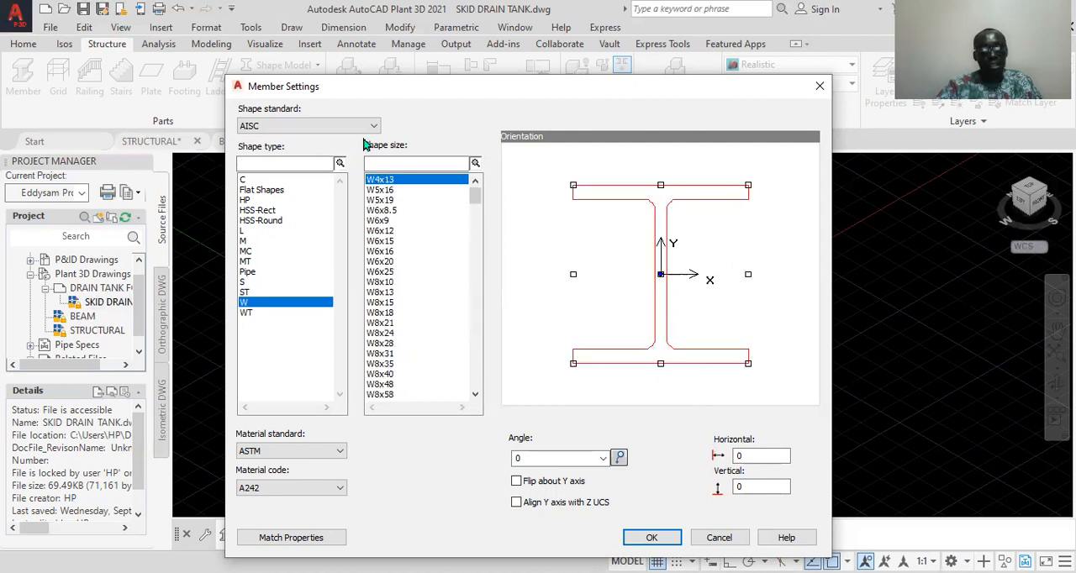
click(380, 241)
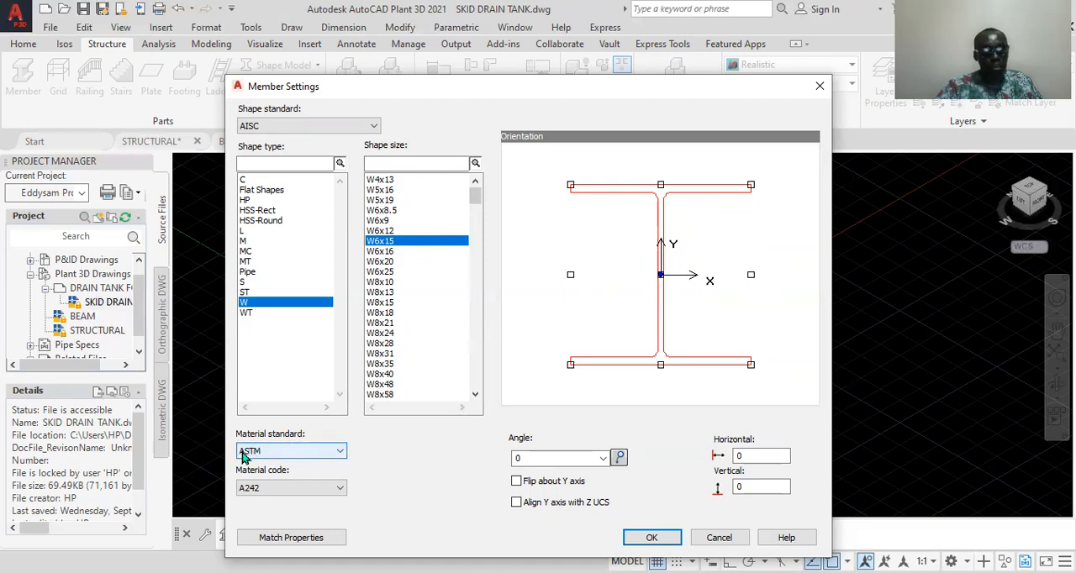
click(336, 490)
click(336, 487)
click(340, 454)
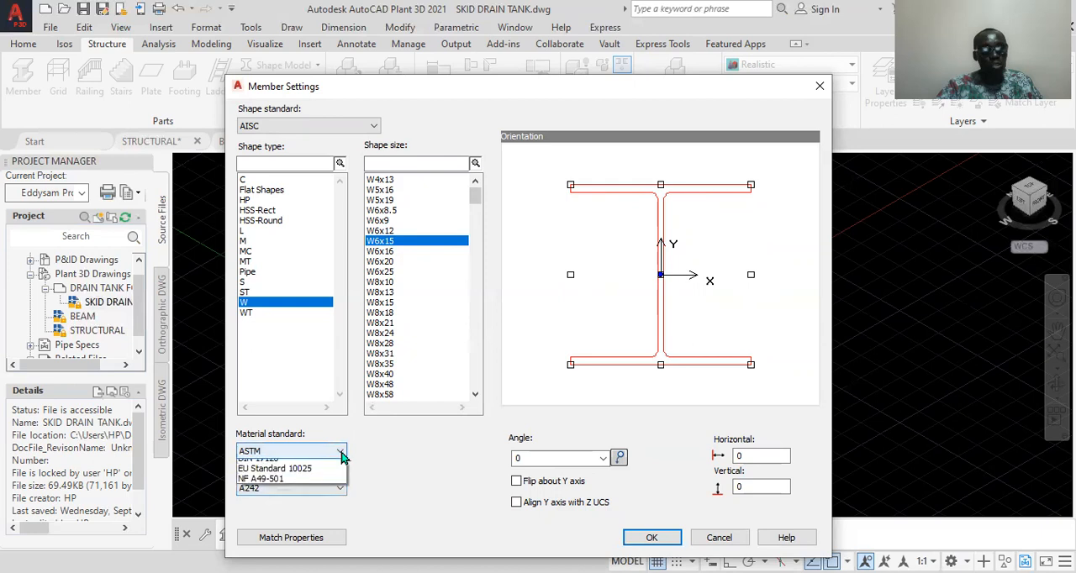
click(341, 455)
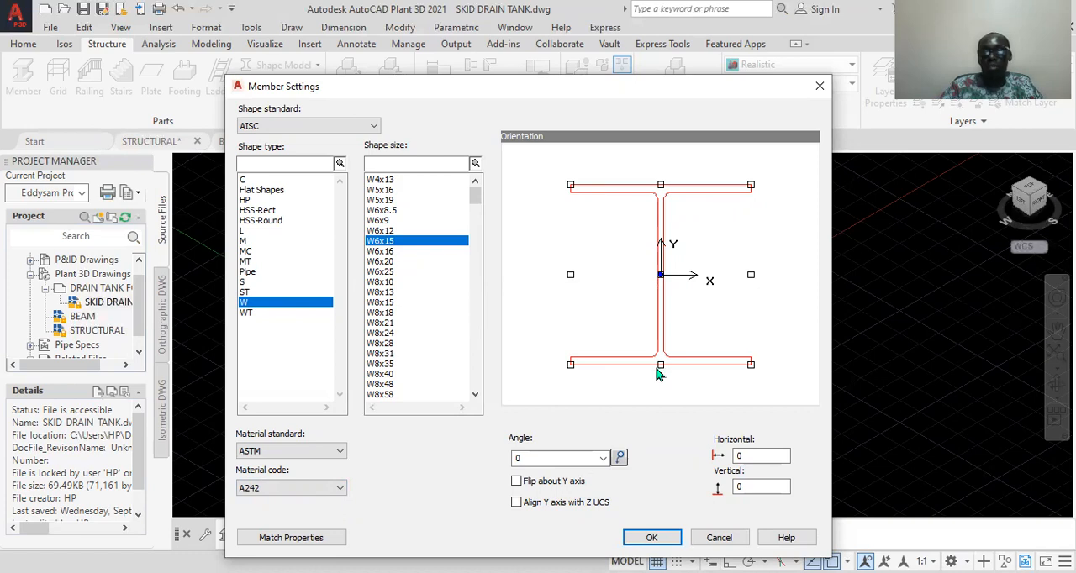
Set the member's insertion point to the centre of the section and accept the member settings
click(662, 185)
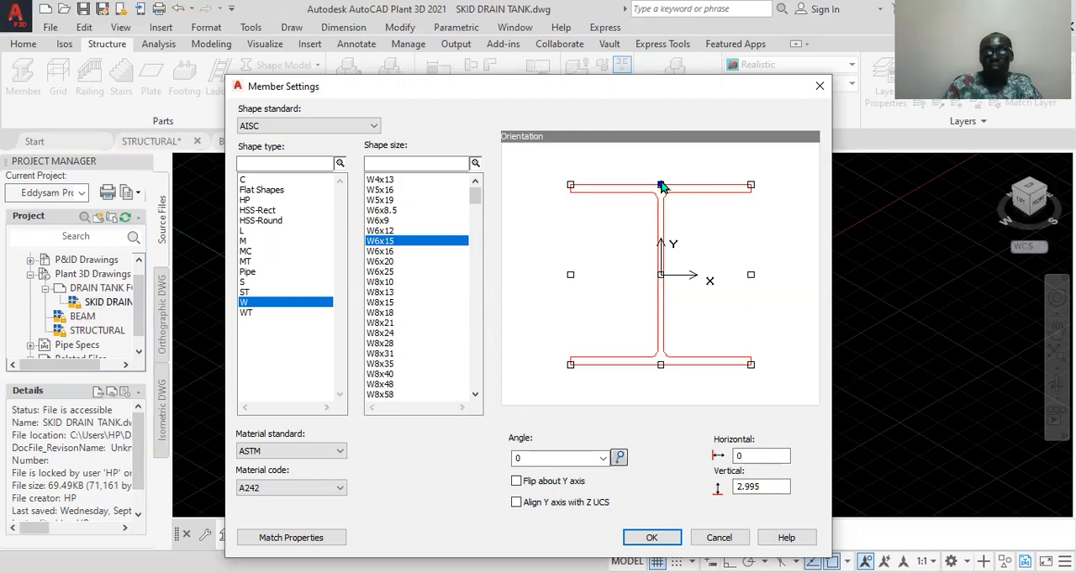
click(661, 275)
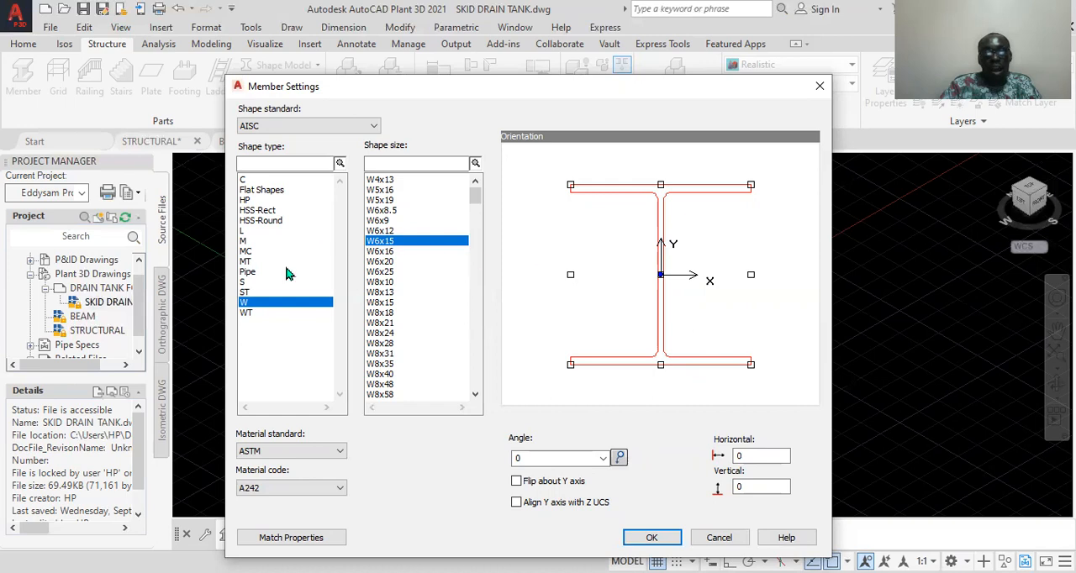
click(653, 539)
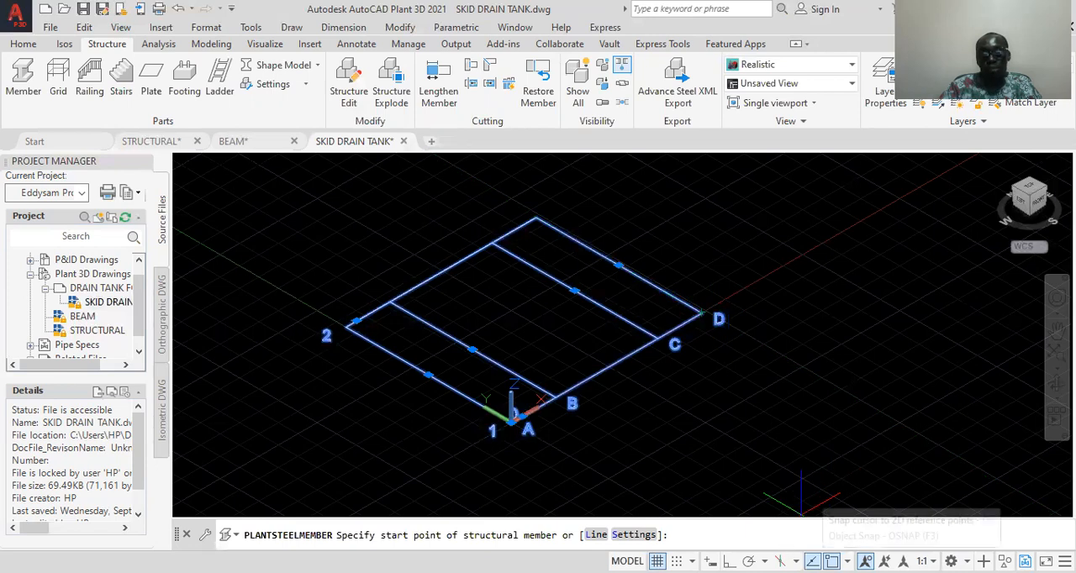
Review the object snap modes and place the W6x15 member along grid line D, from the corner at D to the line's far endpoint
click(847, 561)
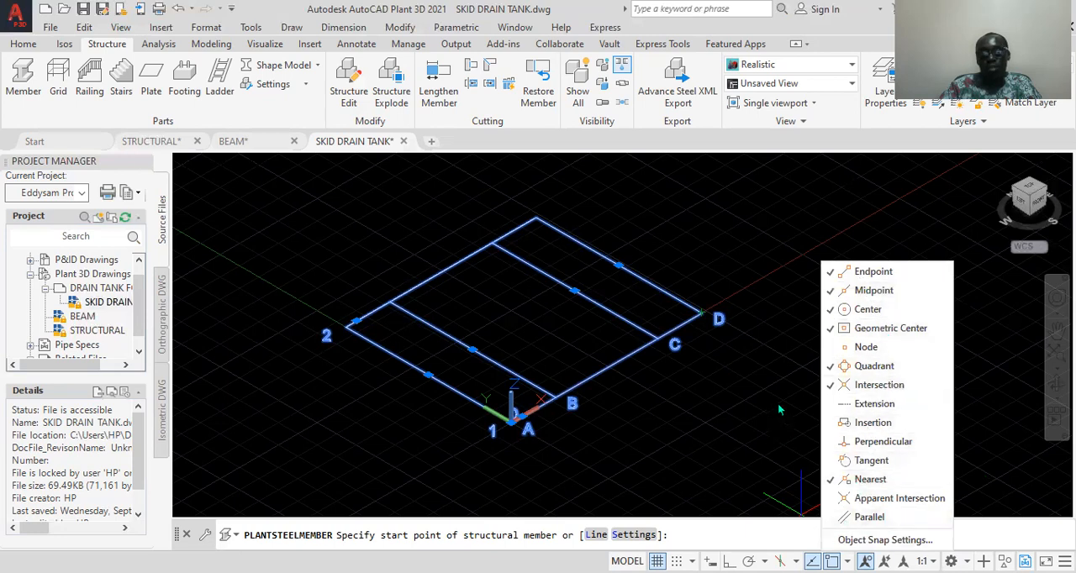
click(706, 326)
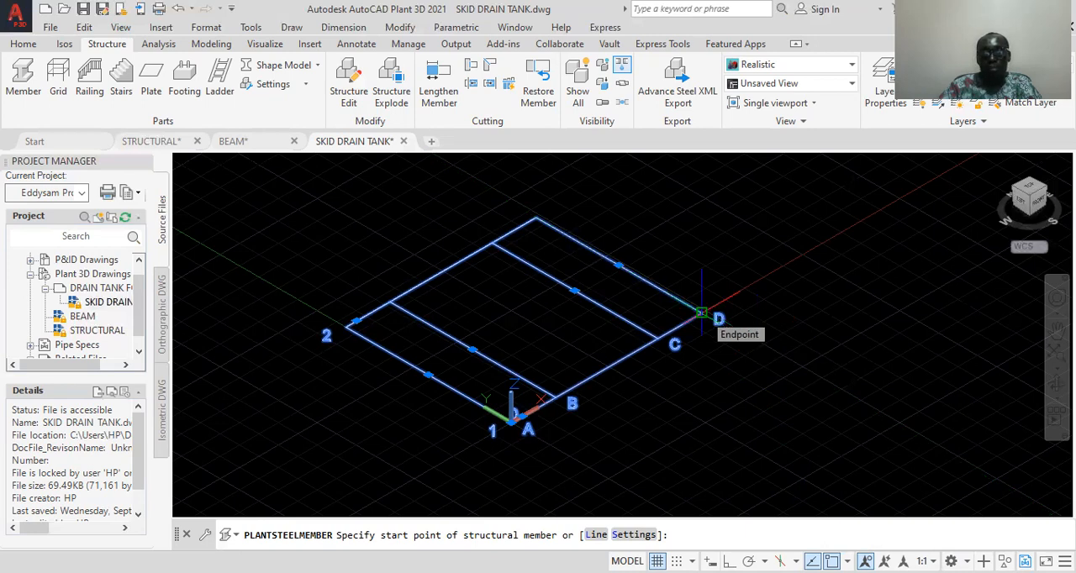
click(701, 313)
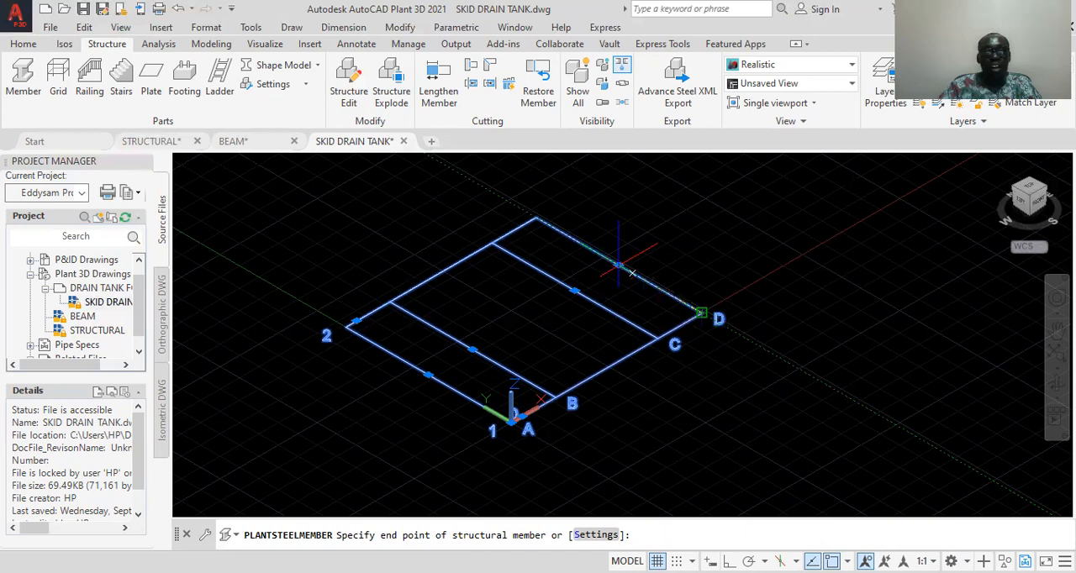
click(536, 218)
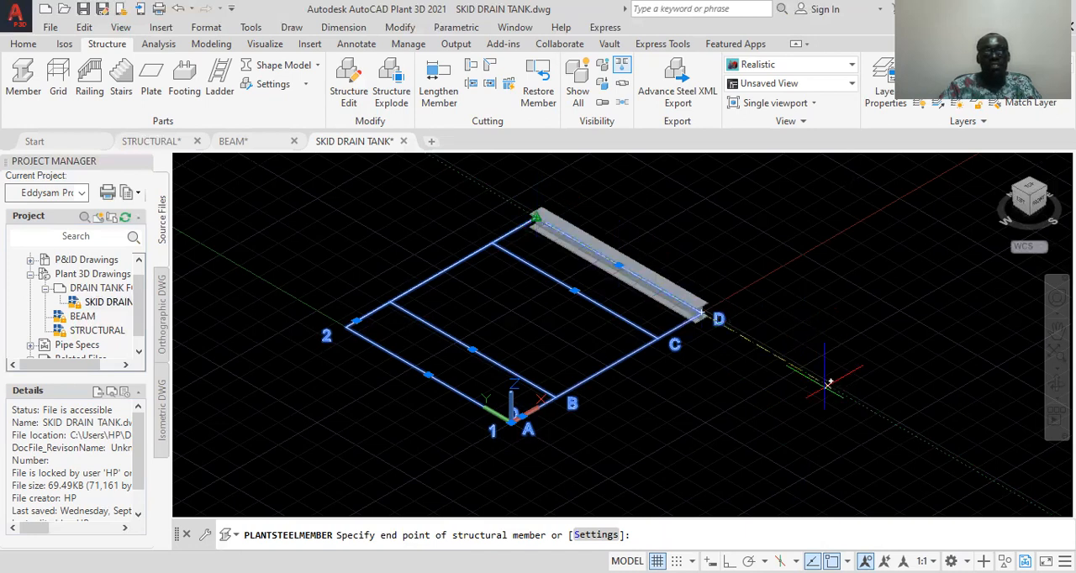
key(Escape)
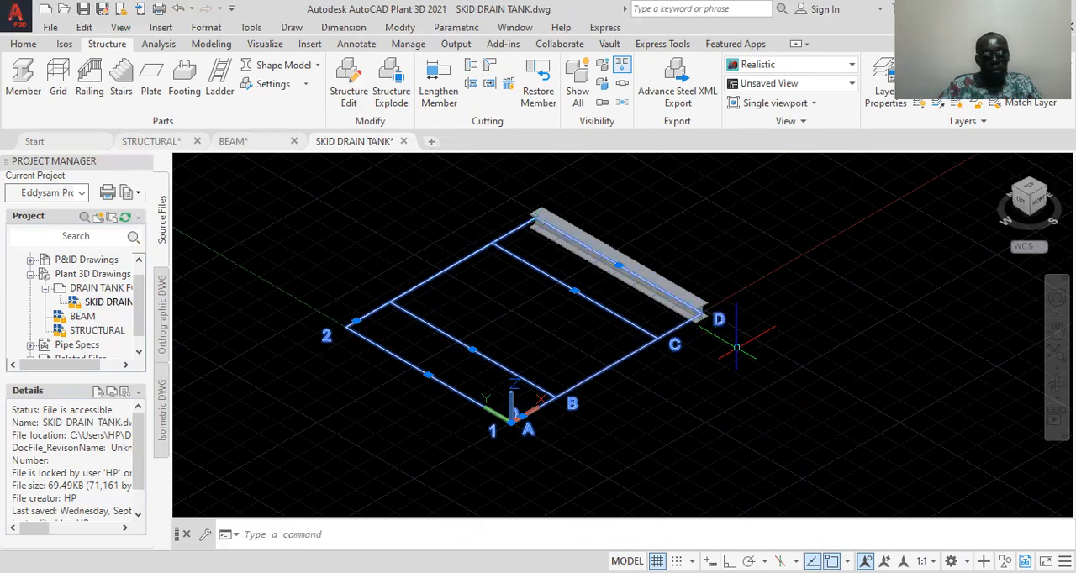
scroll(512, 209, up, 2)
scroll(580, 239, up, 2)
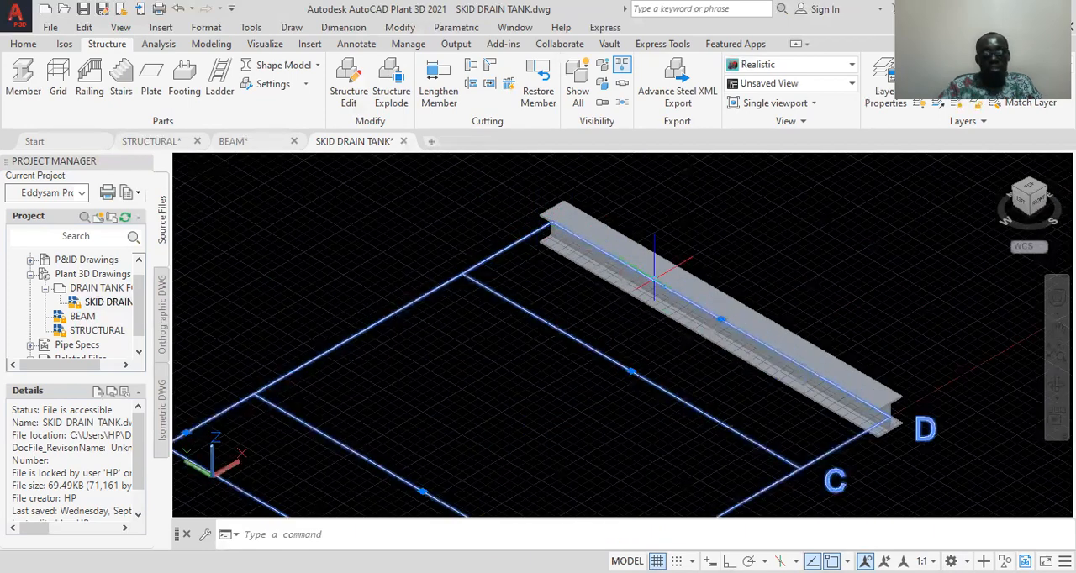
scroll(723, 353, down, 2)
middle_drag(839, 420, 756, 383)
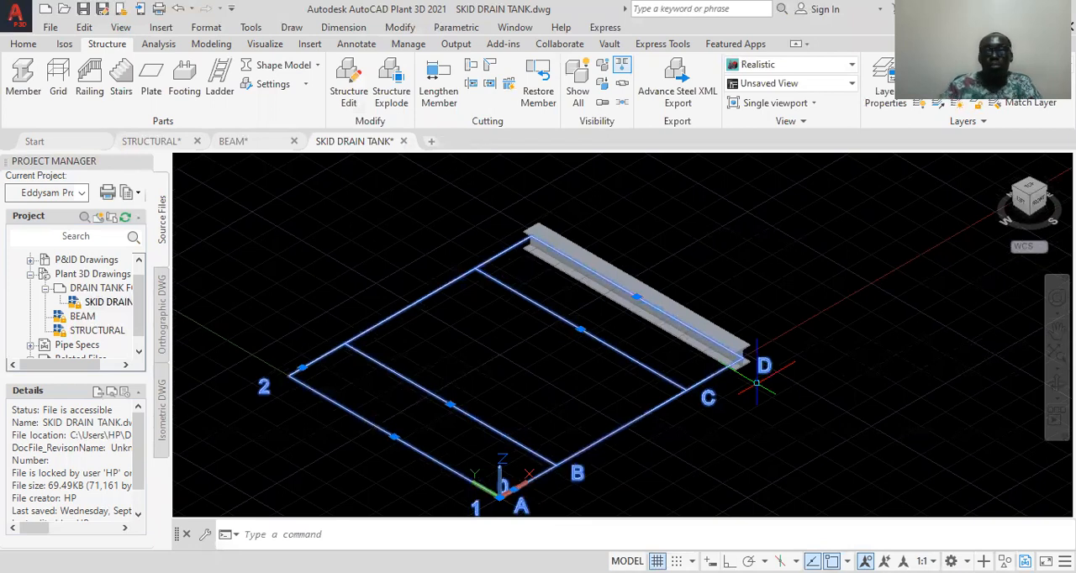
Display the structural steel as Line Model and as Symbol Model to compare how the member on grid line D is represented
click(751, 369)
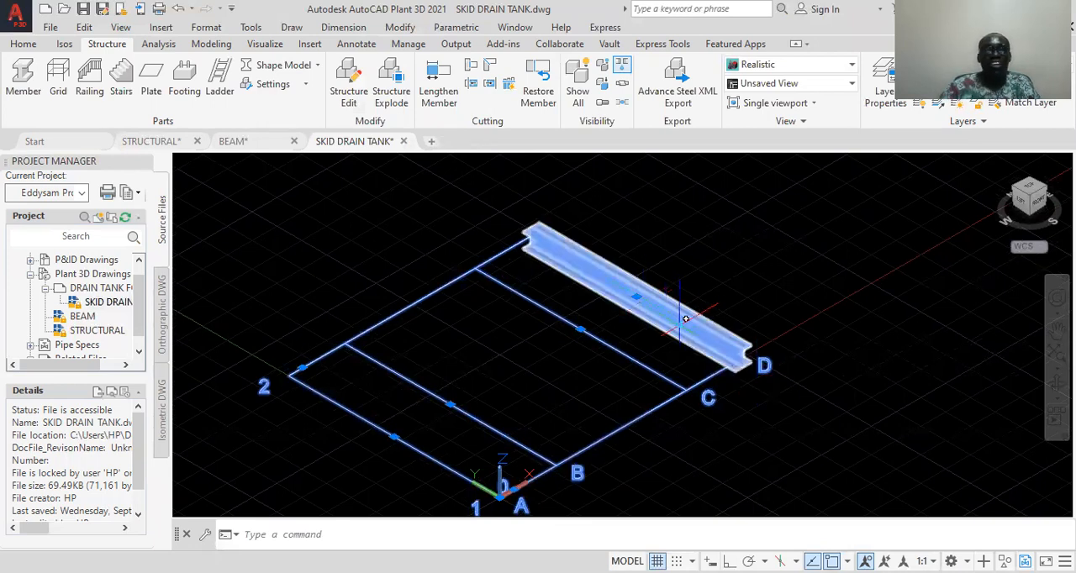
key(Escape)
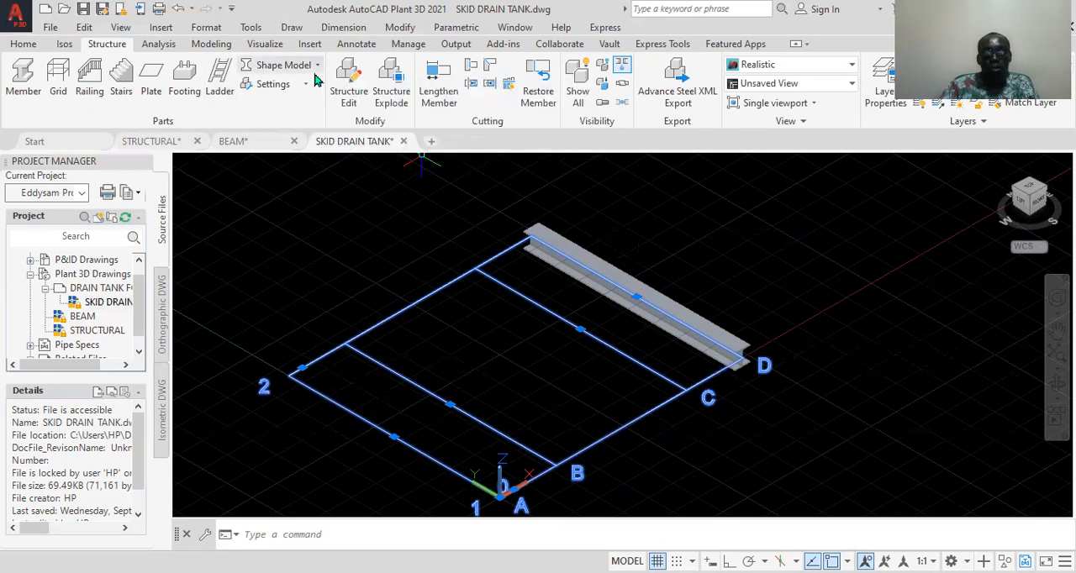
click(316, 72)
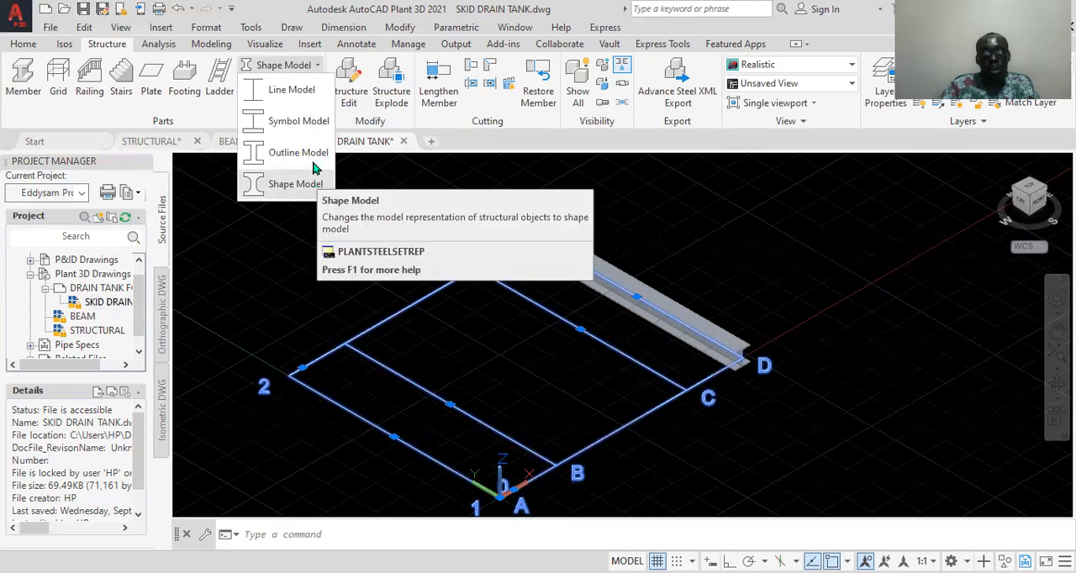
click(291, 93)
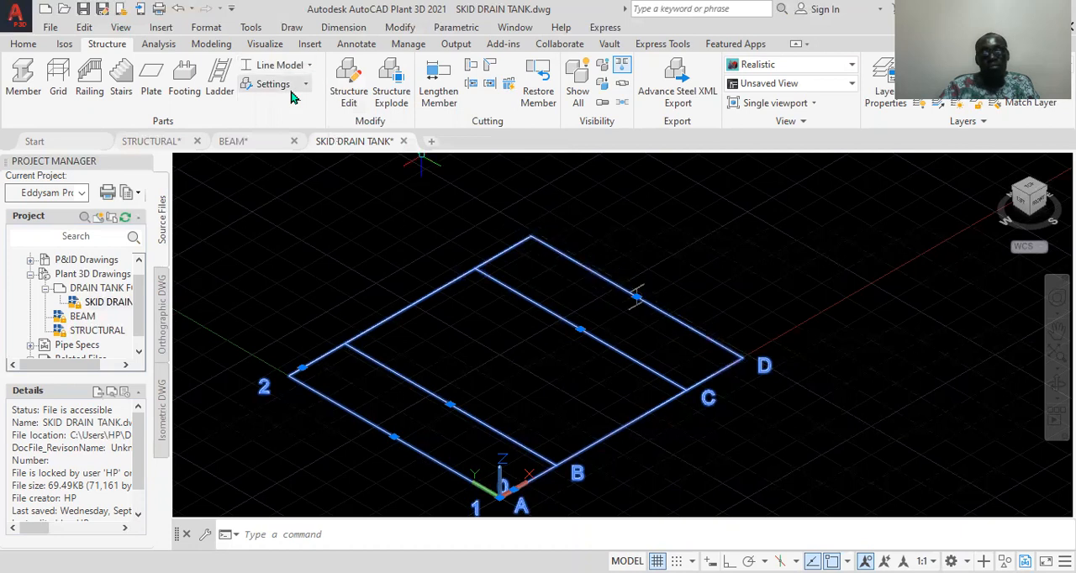
scroll(636, 296, up, 3)
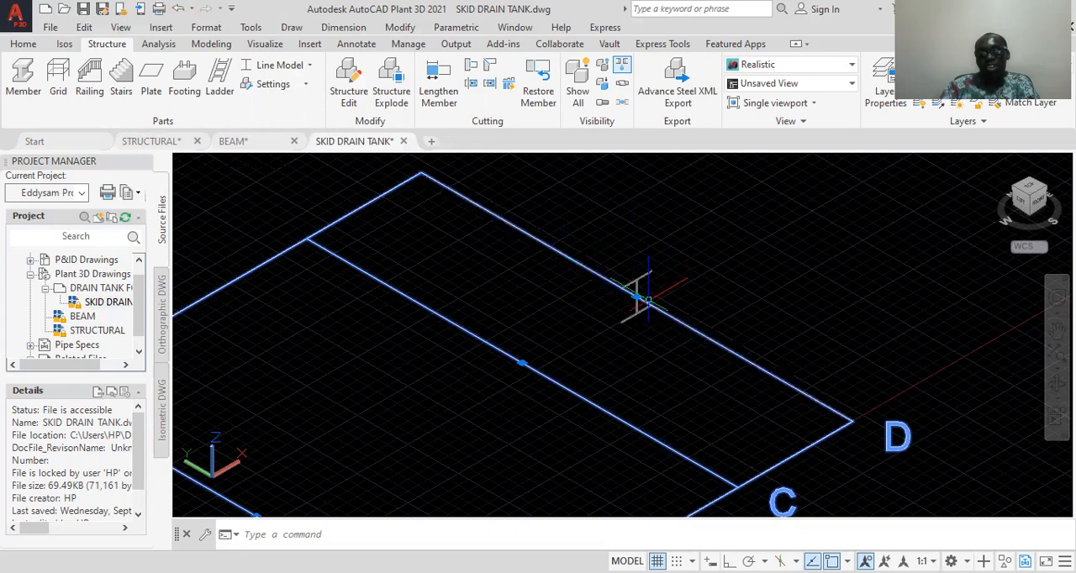
click(272, 74)
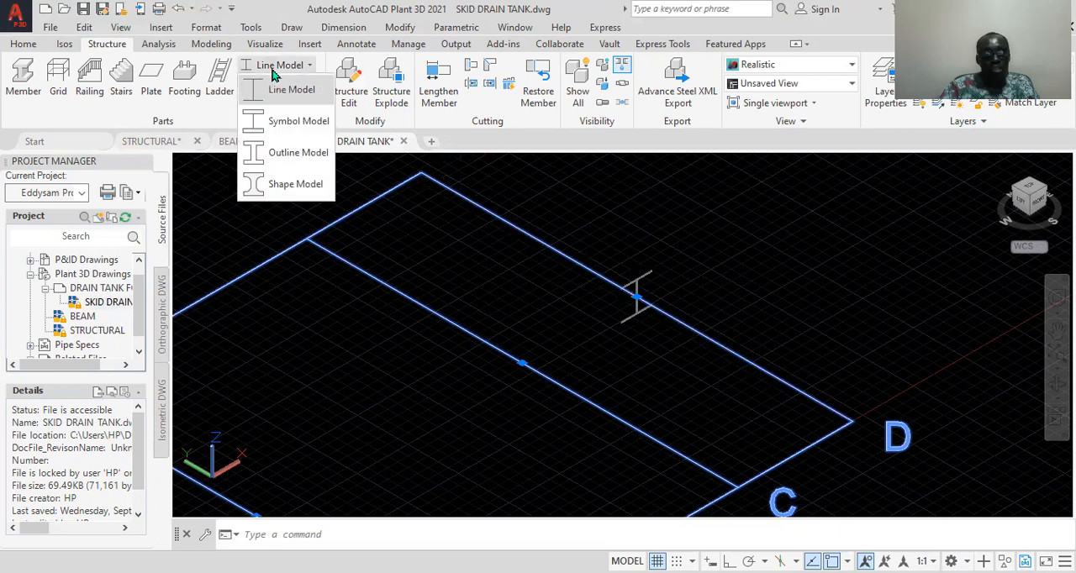
click(309, 123)
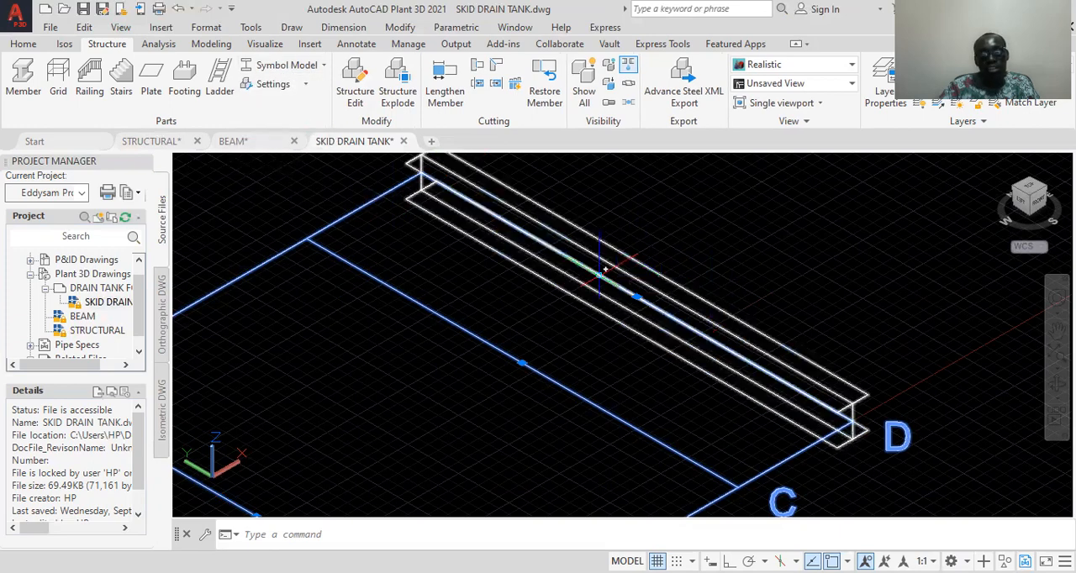
scroll(606, 269, down, 2)
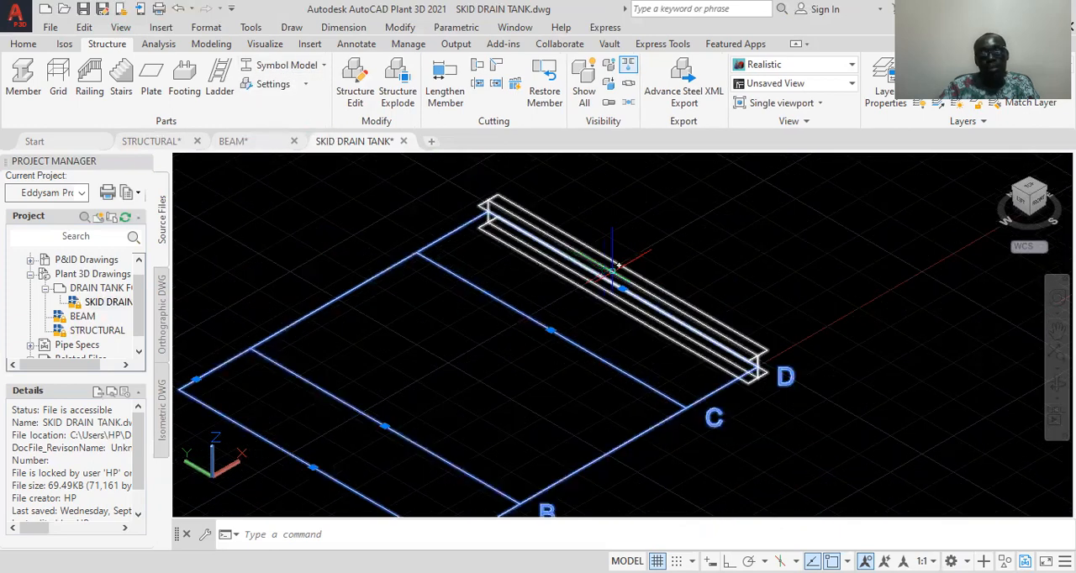
Display the member as Outline Model, return to Shape Model, and examine the member's end at D up close
click(313, 67)
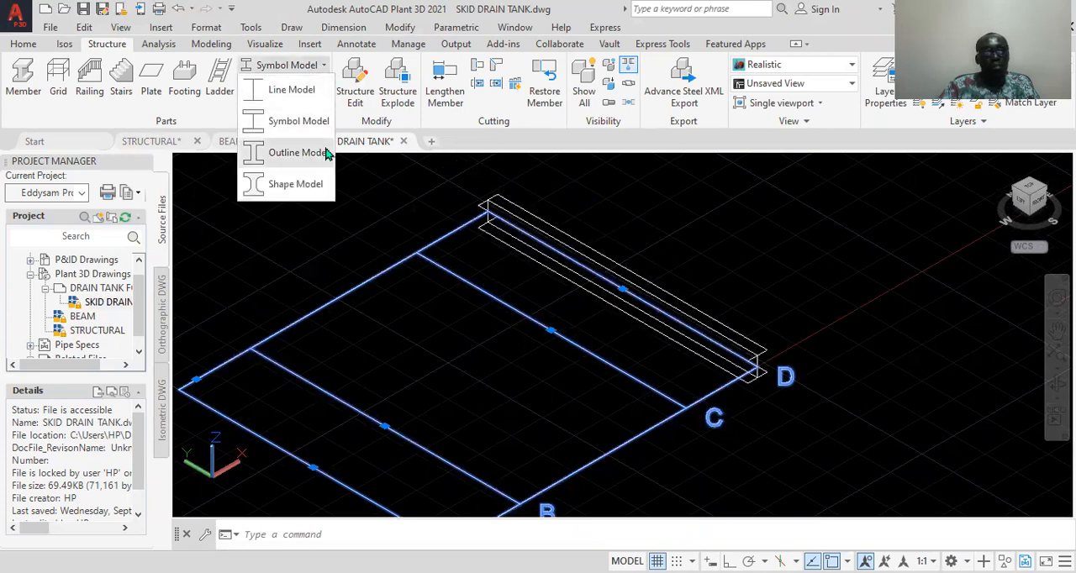
click(290, 152)
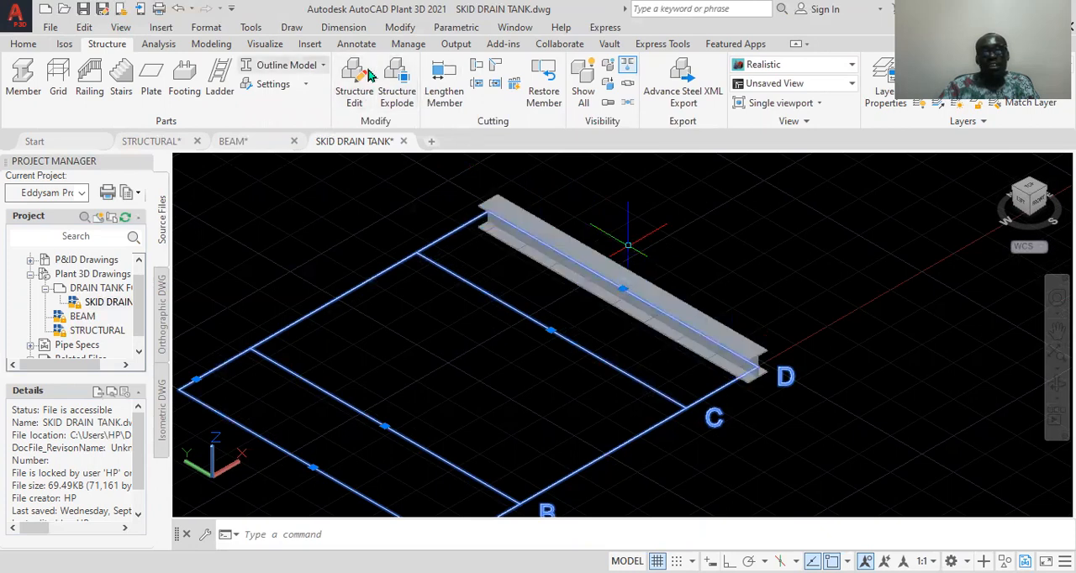
click(307, 66)
click(326, 185)
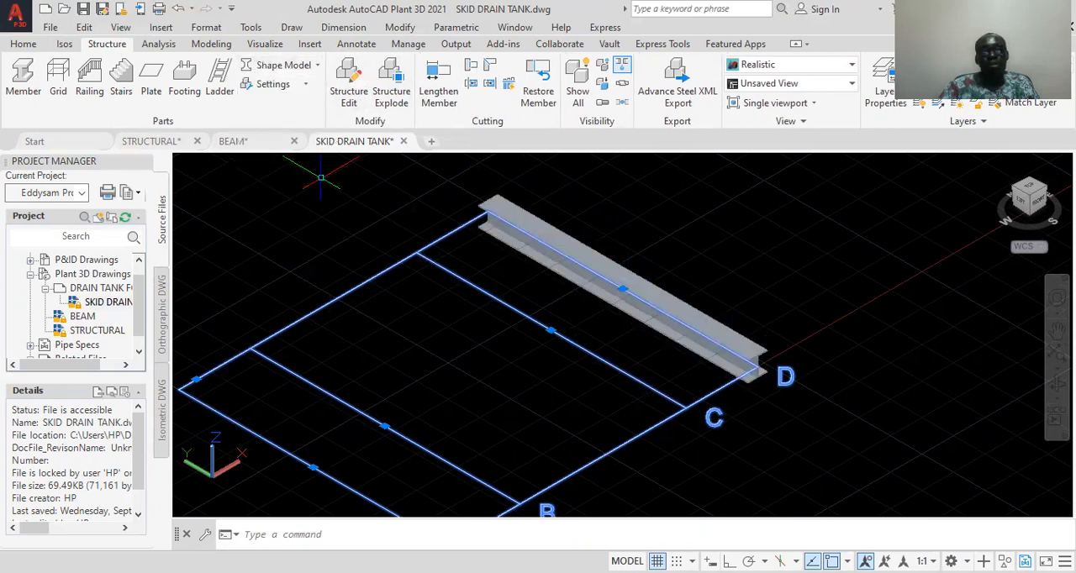
scroll(780, 361, up, 7)
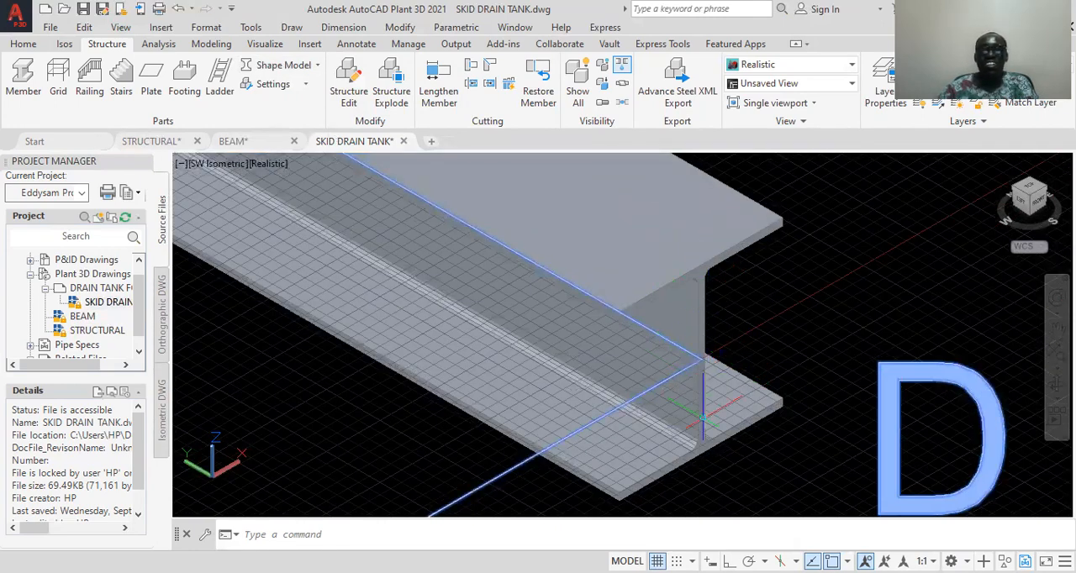
click(697, 290)
key(Escape)
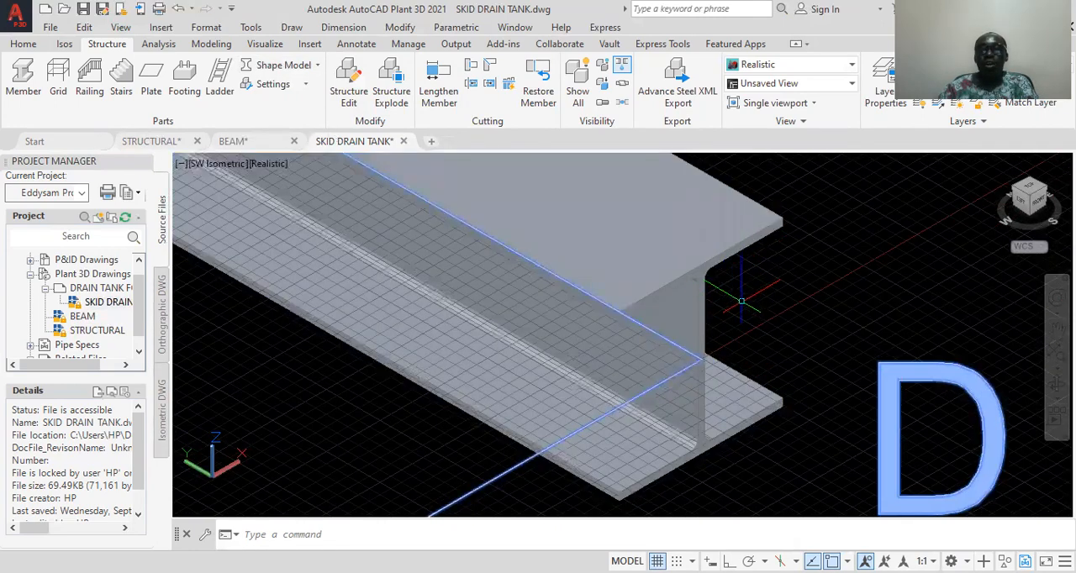
scroll(756, 320, down, 4)
scroll(756, 320, down, 5)
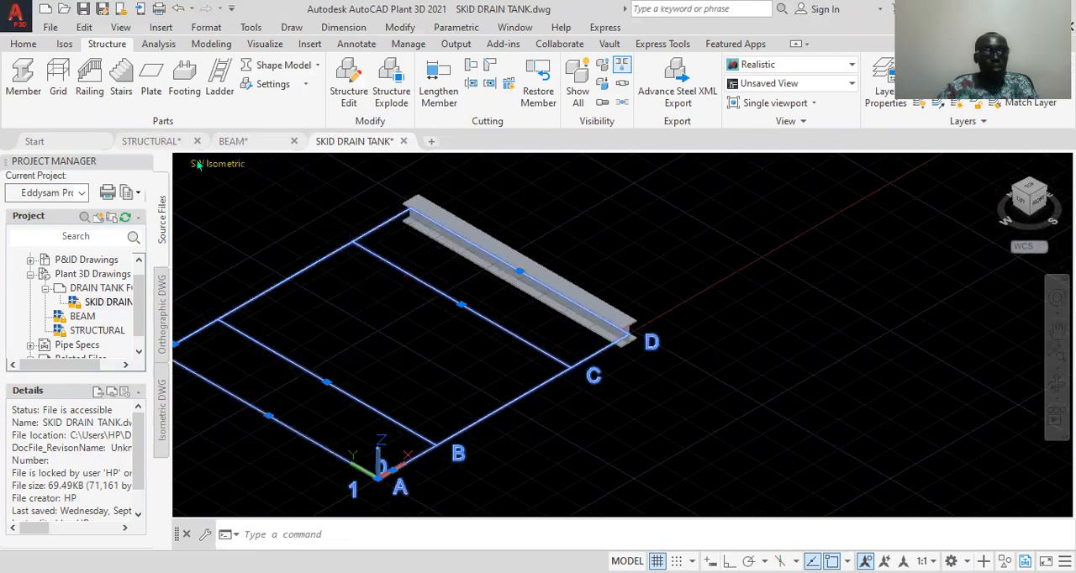
Switch to the Front view and examine the I-section profile of the member at D up close
click(215, 164)
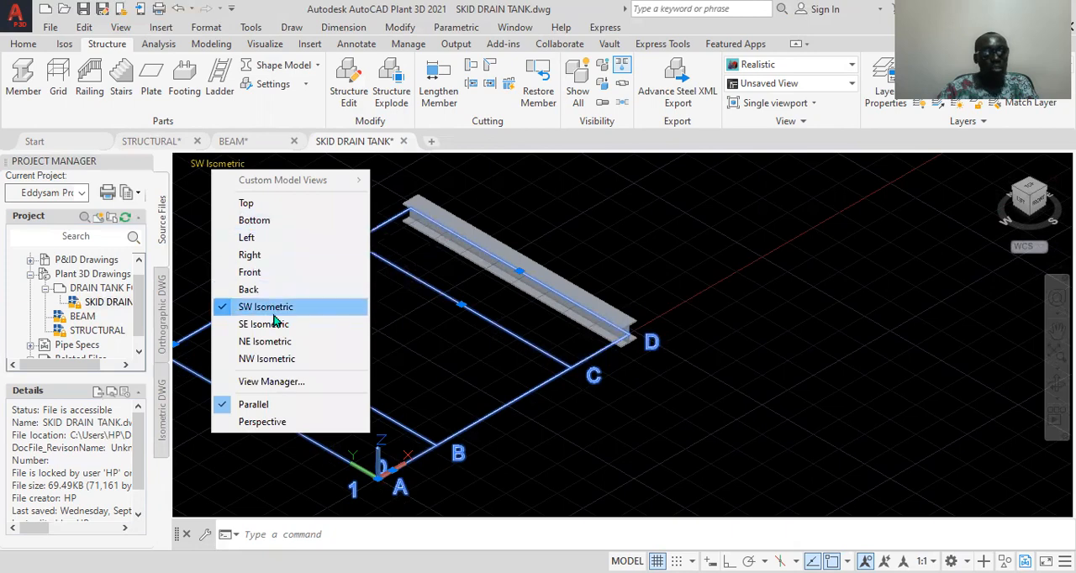
click(252, 272)
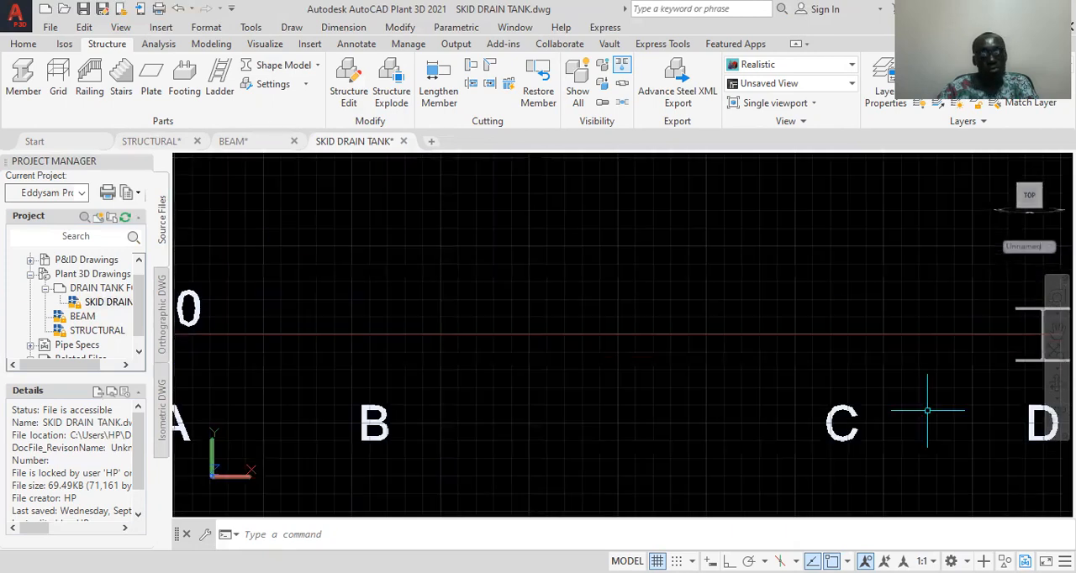
scroll(937, 392, down, 3)
middle_drag(961, 380, 769, 389)
scroll(732, 361, up, 10)
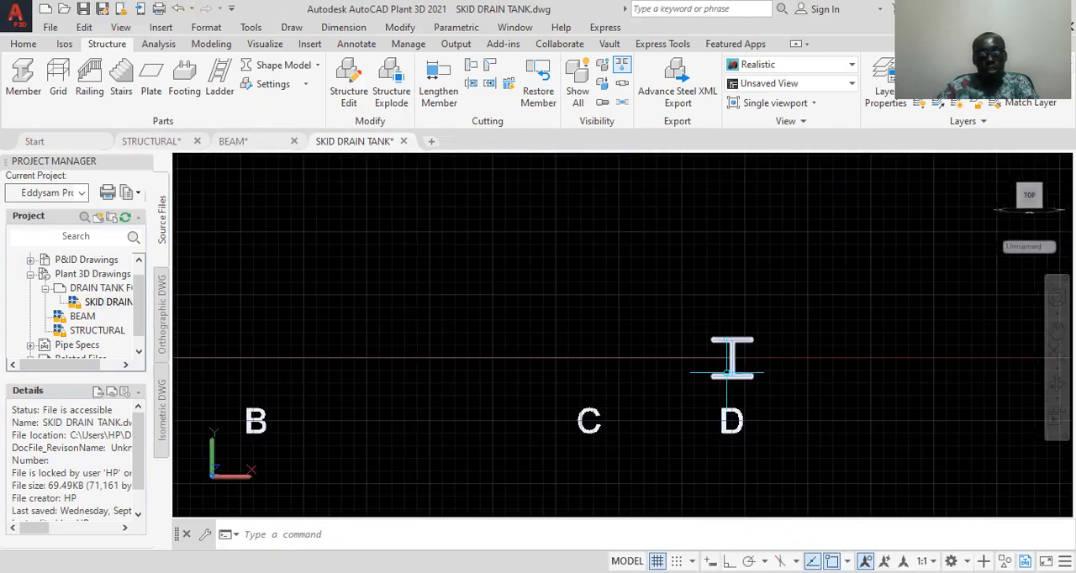
scroll(725, 257, up, 2)
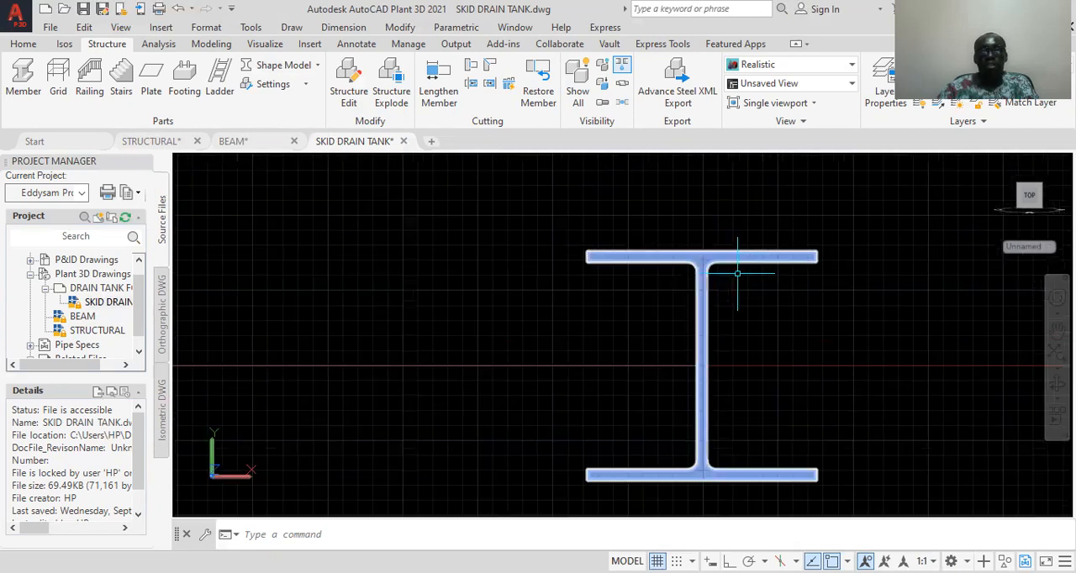
middle_drag(725, 256, 680, 206)
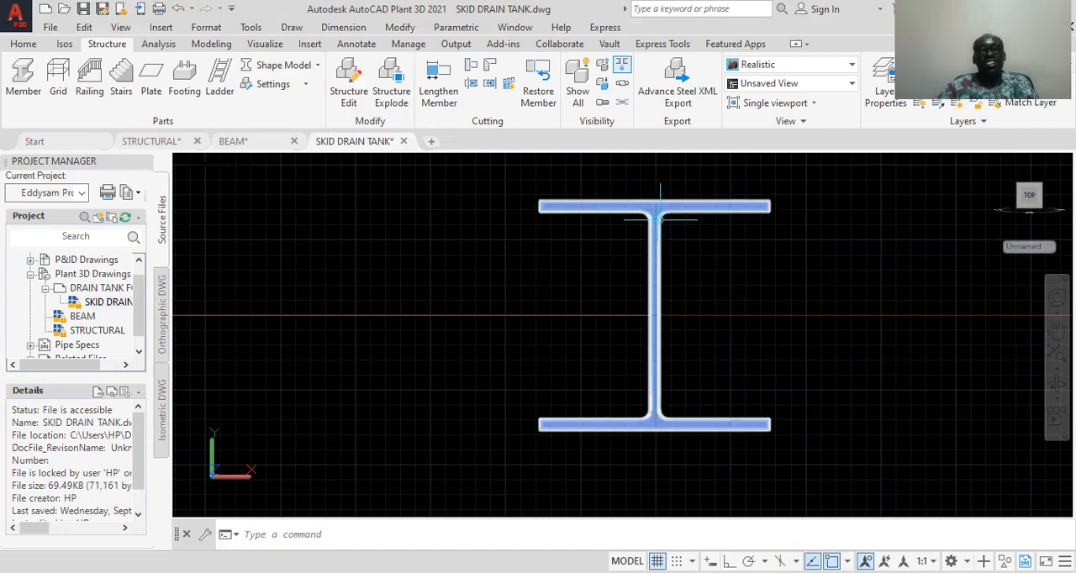
Compare the section's inner corners in Outline Model and Shape Model, ending with Shape Model
click(290, 65)
click(302, 156)
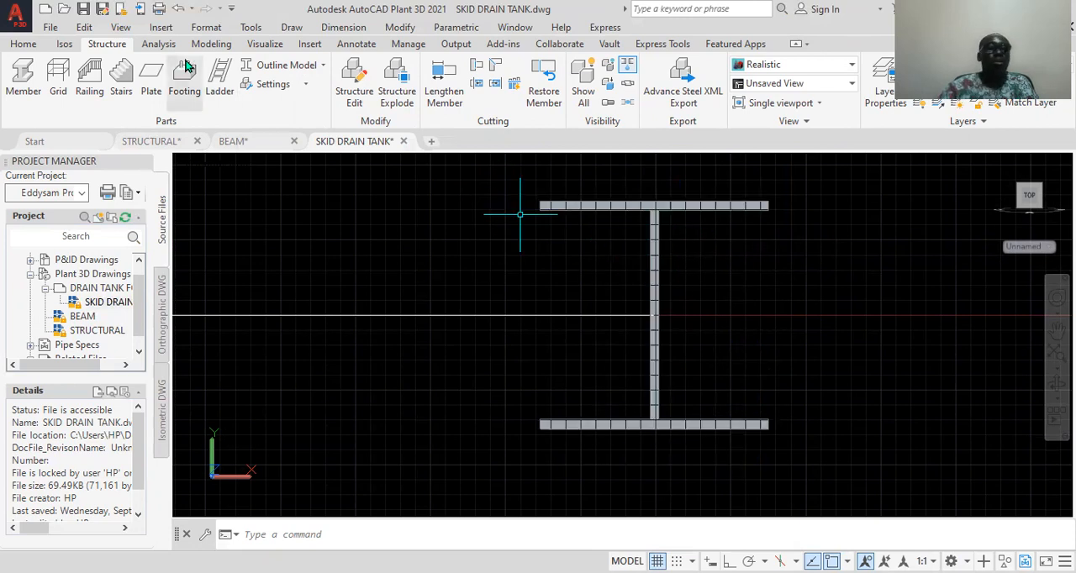
click(322, 64)
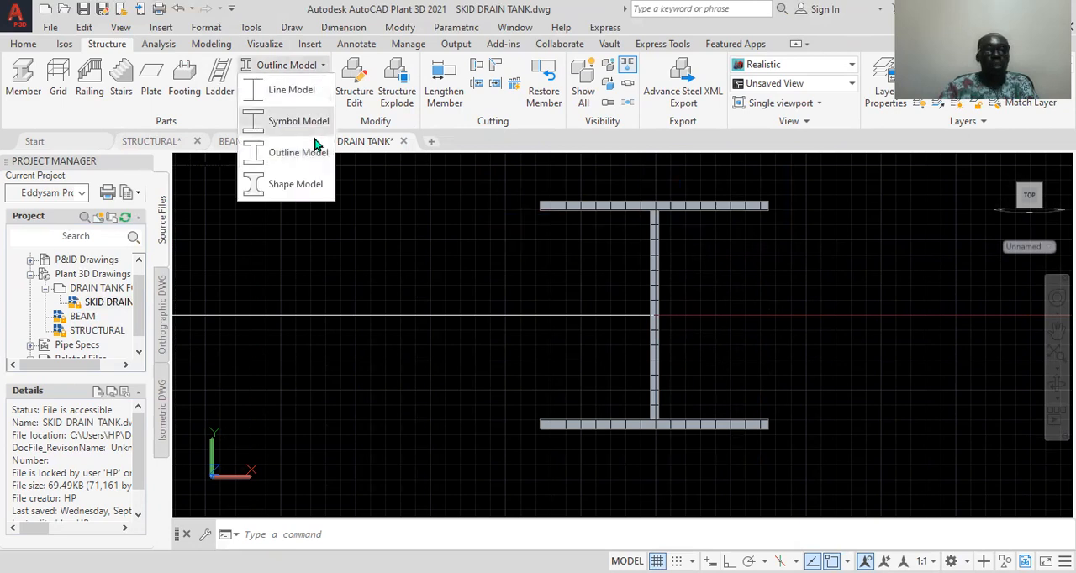
click(300, 187)
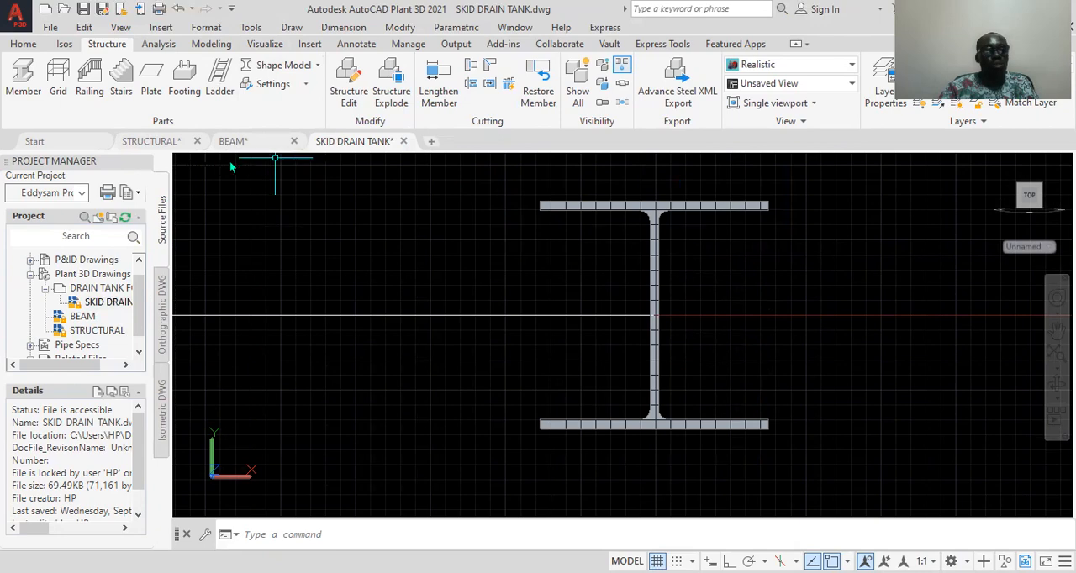
Return to the SW Isometric view with the whole grid and the member in view and nothing selected
click(202, 164)
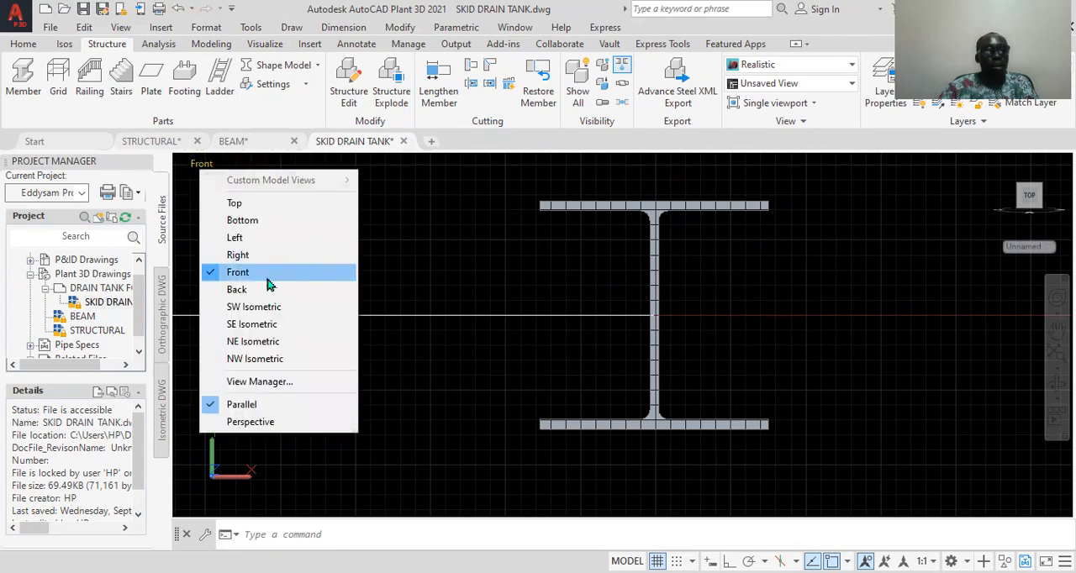
click(272, 308)
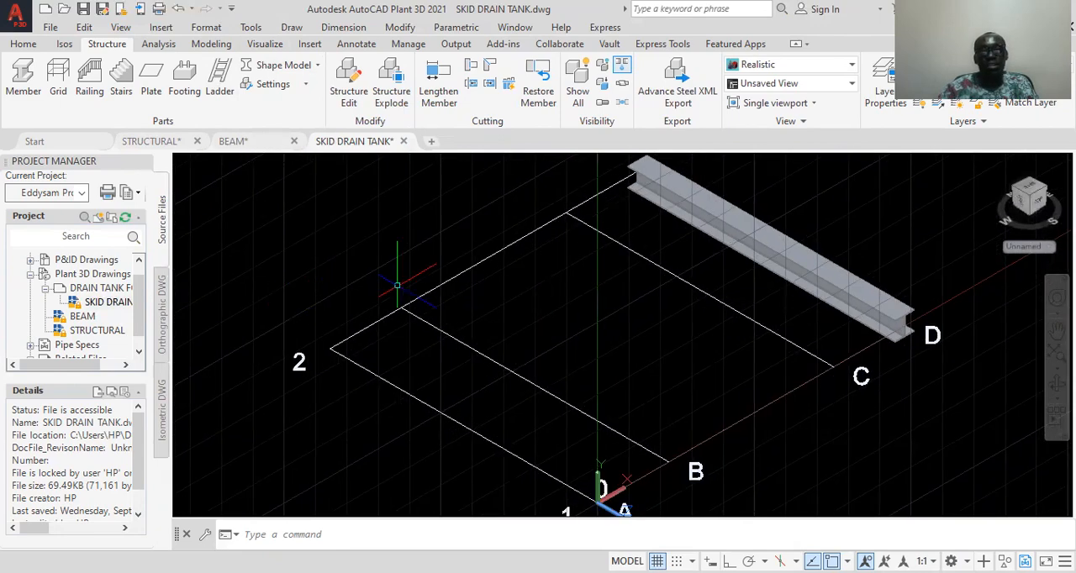
middle_drag(575, 279, 434, 321)
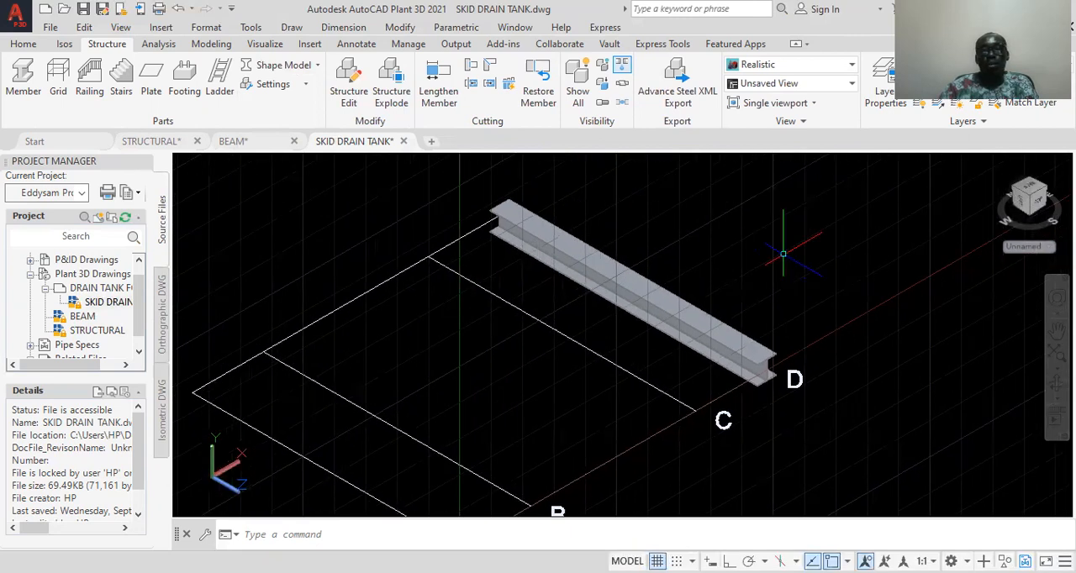
click(673, 298)
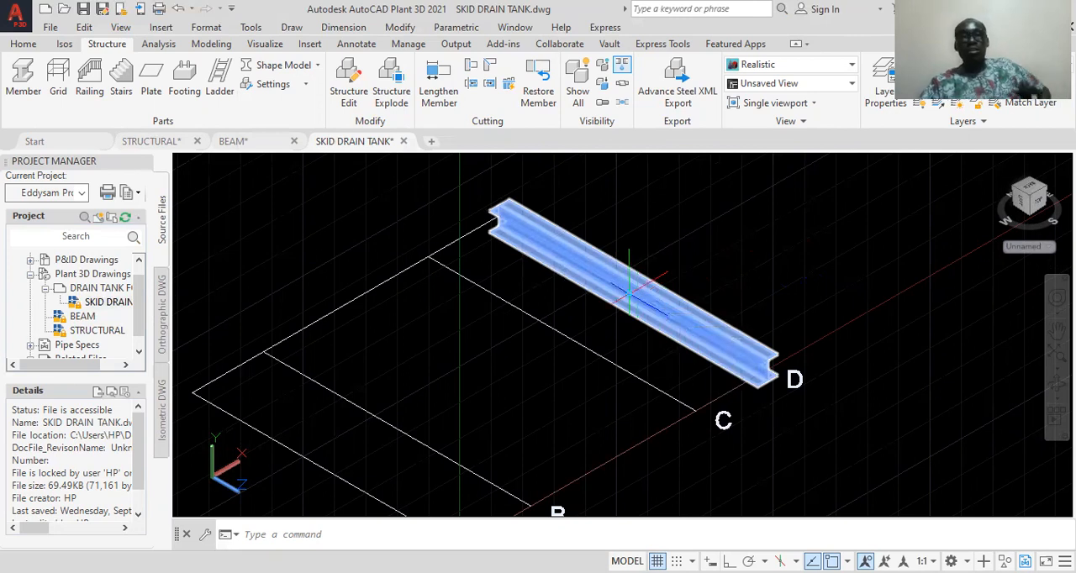
key(Escape)
scroll(653, 277, down, 2)
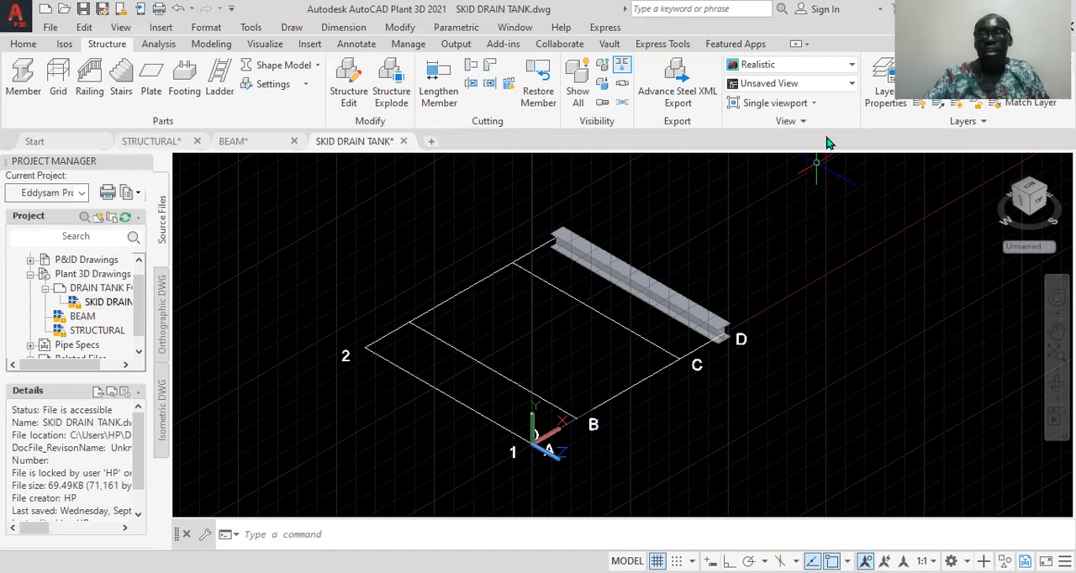
Create a new layer named BEAM Y in the layer properties
click(885, 99)
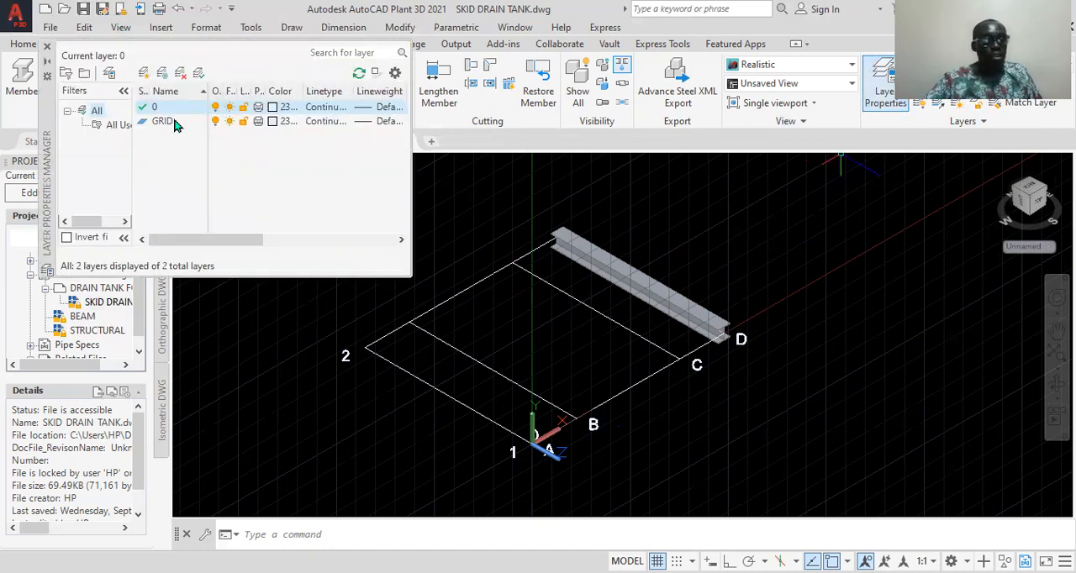
click(145, 74)
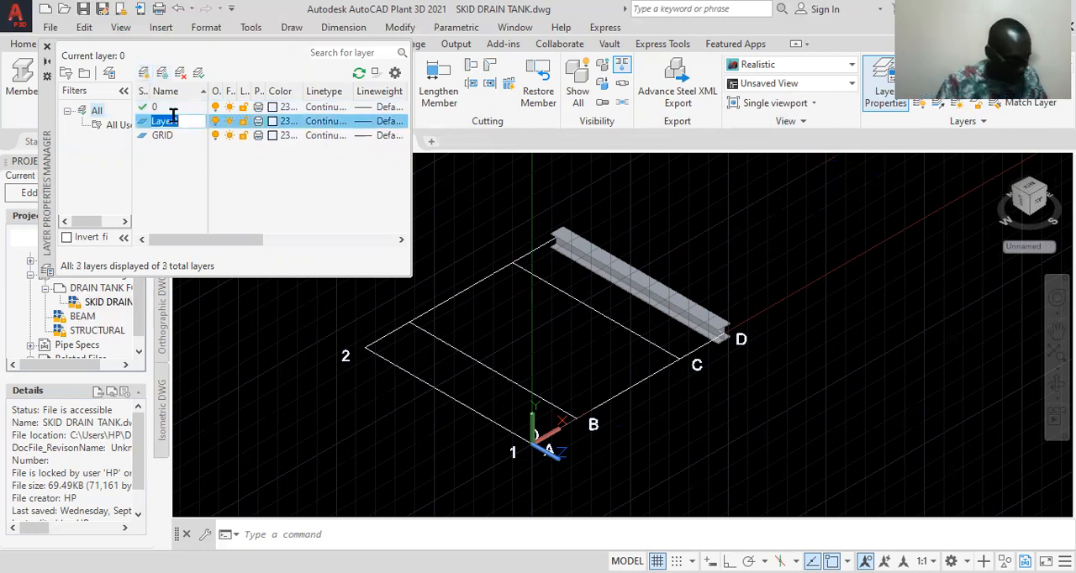
text(BEAM Y)
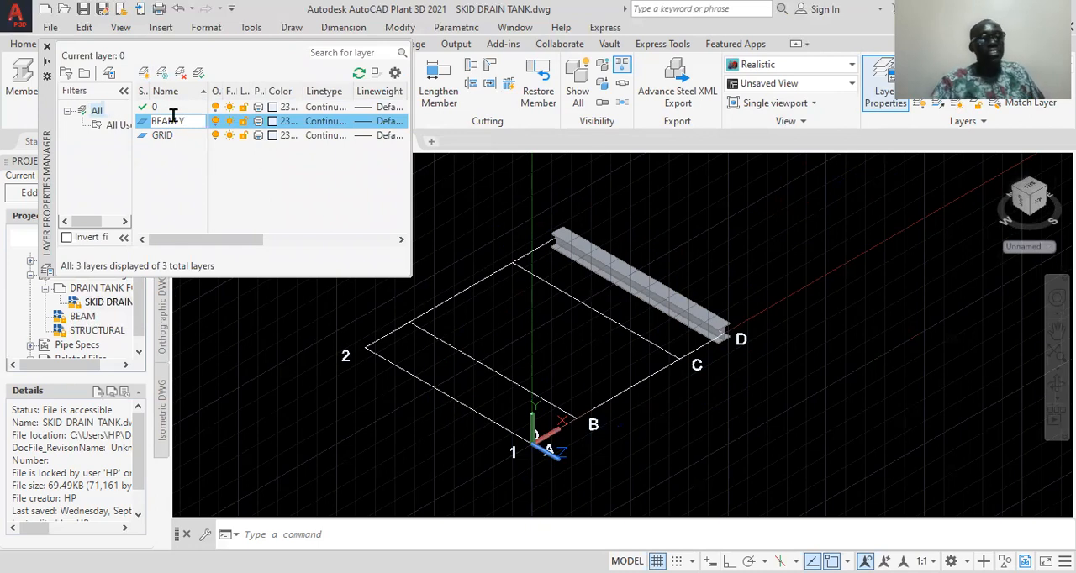
key(Return)
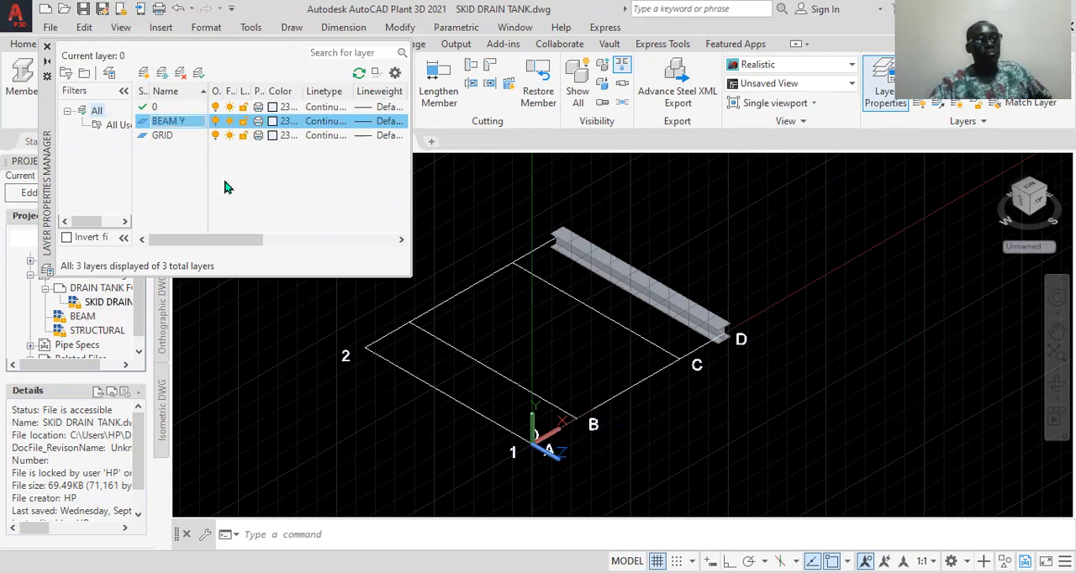
Set the BEAM Y layer's colour to green, index colour 3
click(272, 122)
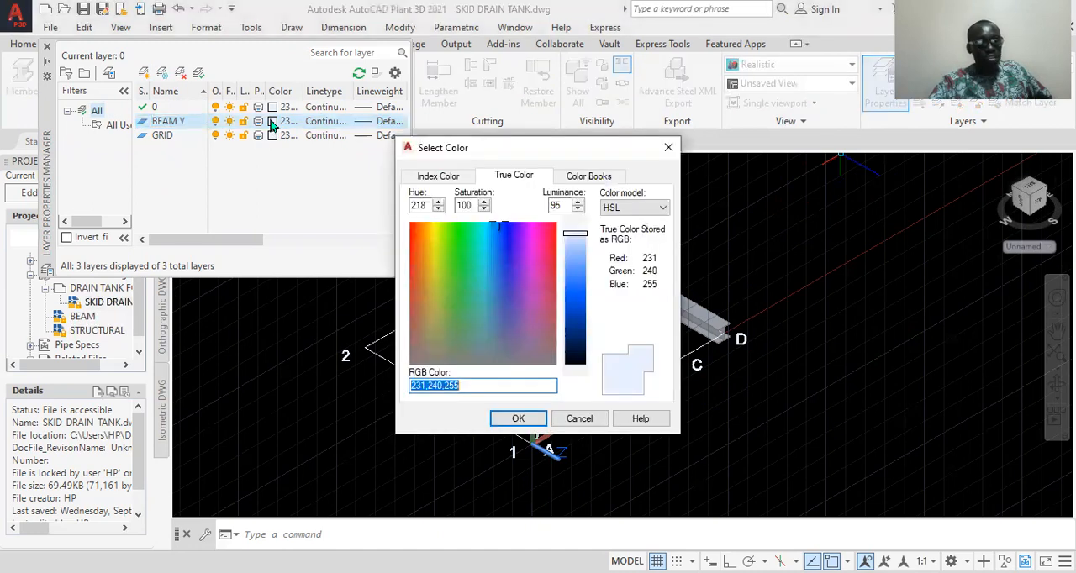
click(439, 176)
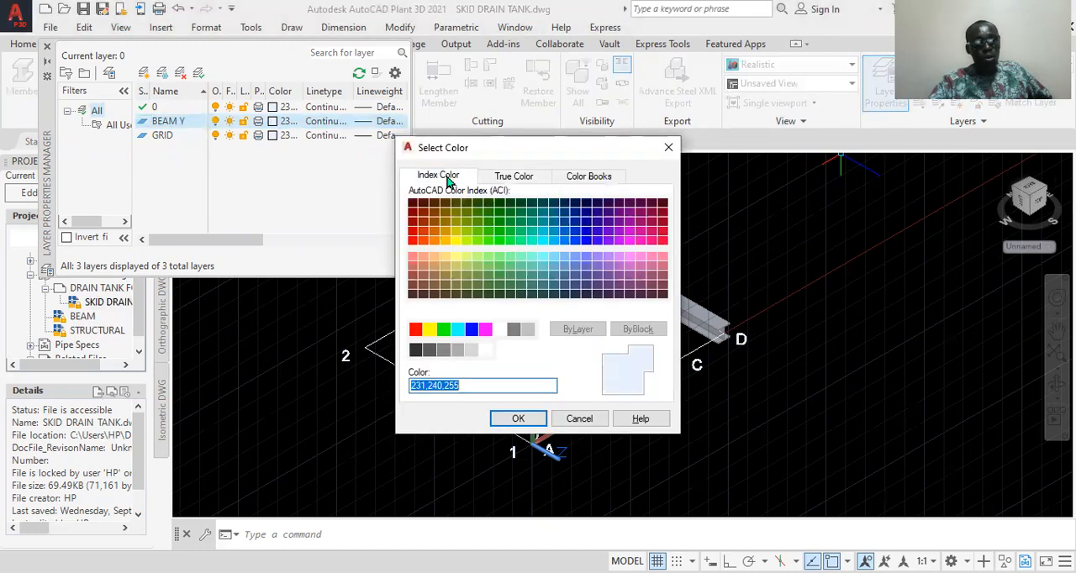
click(443, 331)
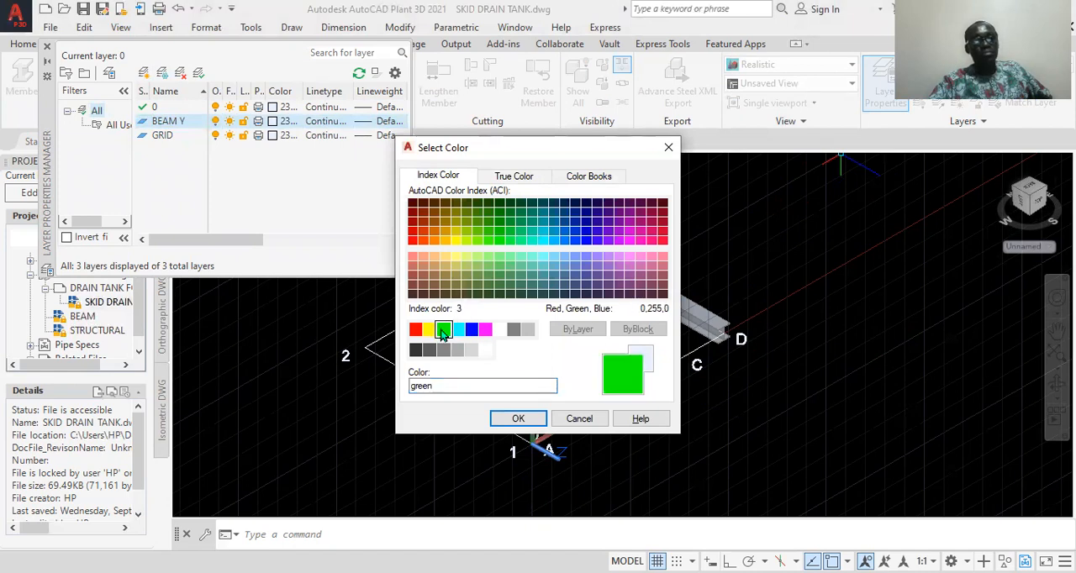
click(513, 420)
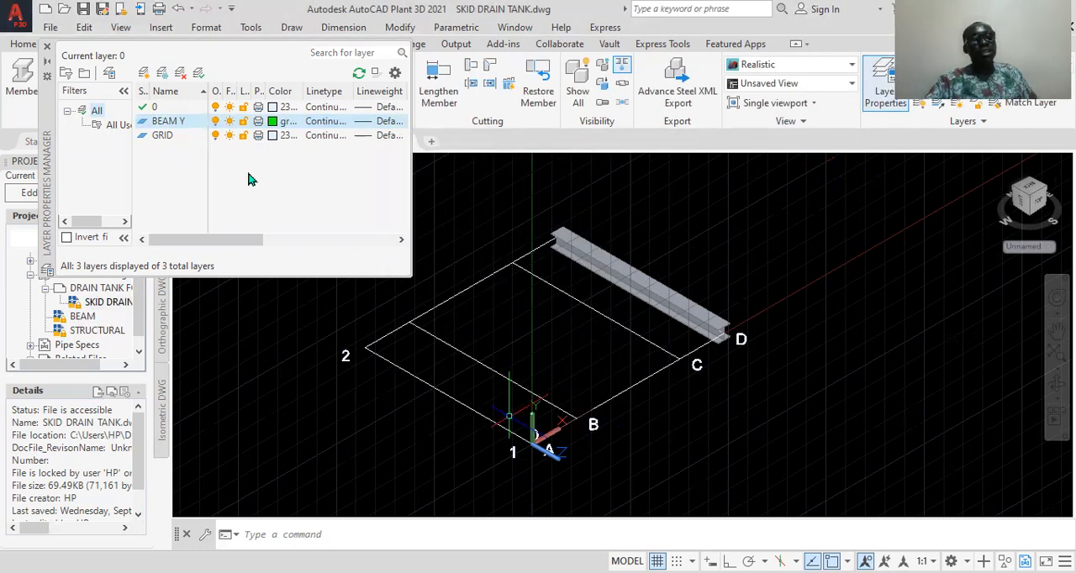
Create a new layer named BEAM X in the layer properties
click(143, 74)
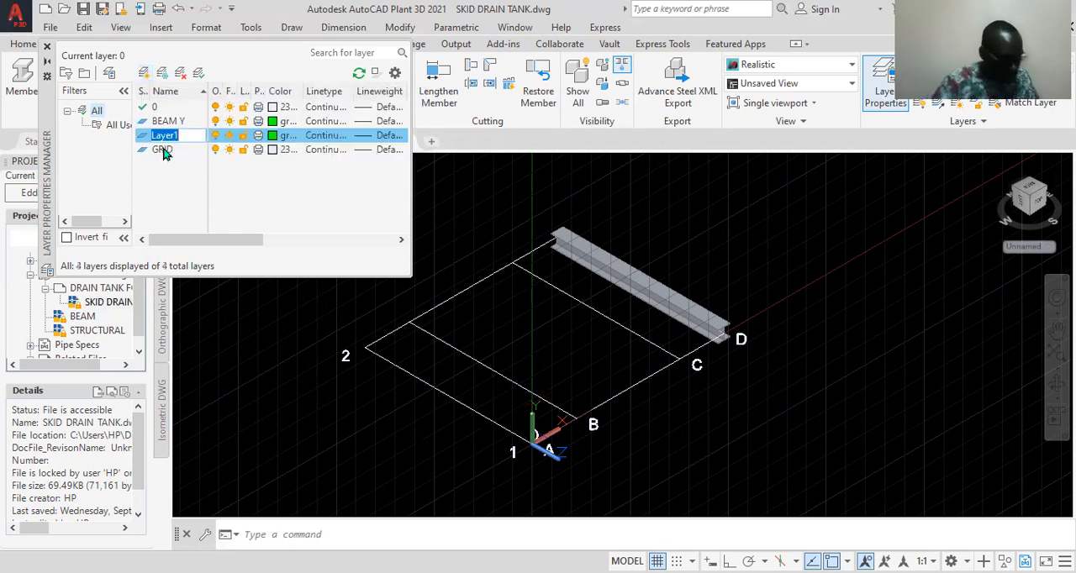
text(BEA)
key(BackSpace)
key(BackSpace)
key(BackSpace)
text(BEAM X)
key(Return)
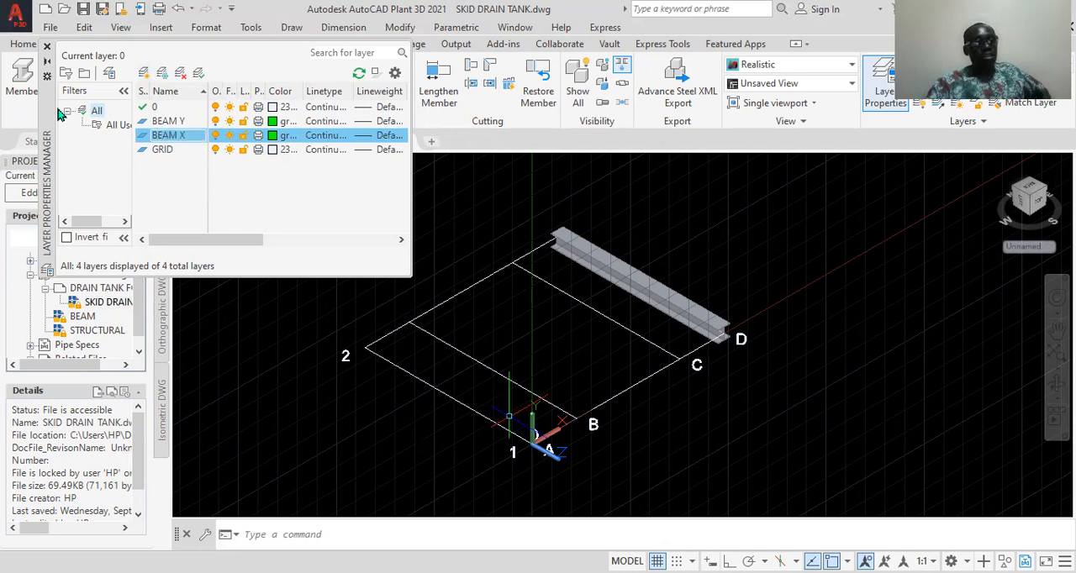
Set the BEAM X layer's colour to magenta
click(271, 136)
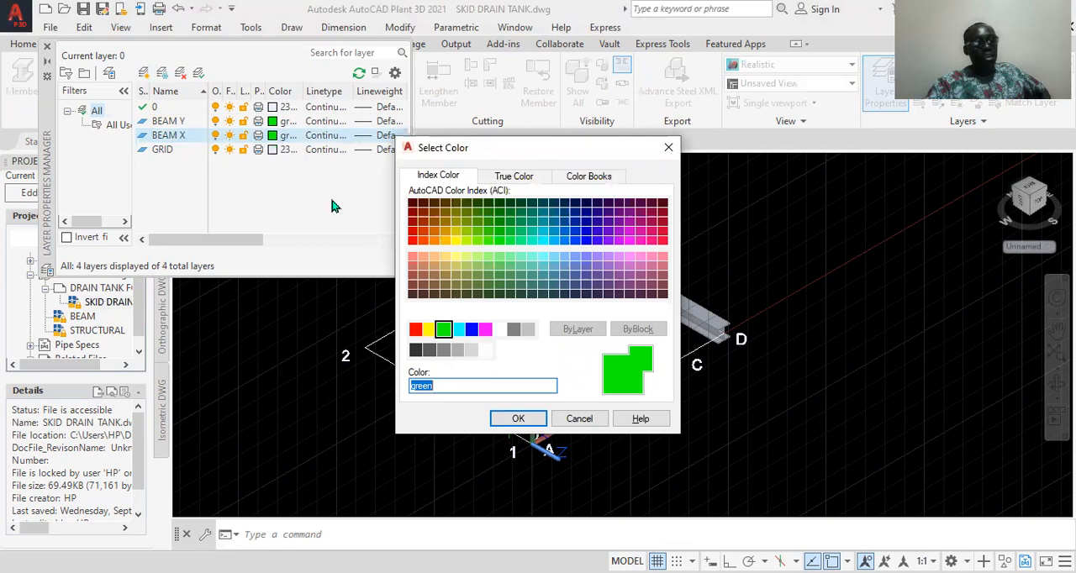
click(571, 419)
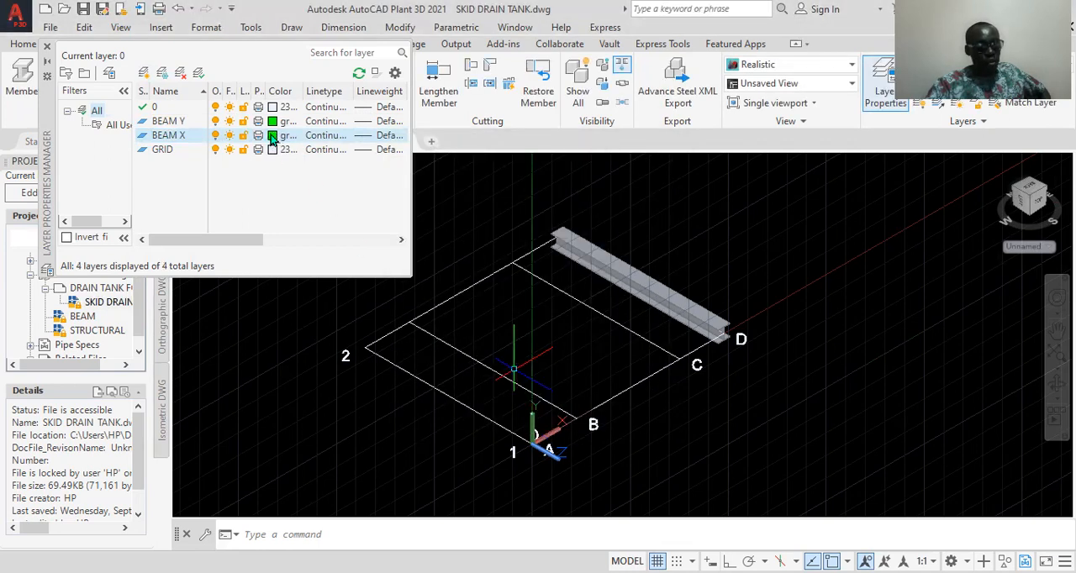
click(271, 137)
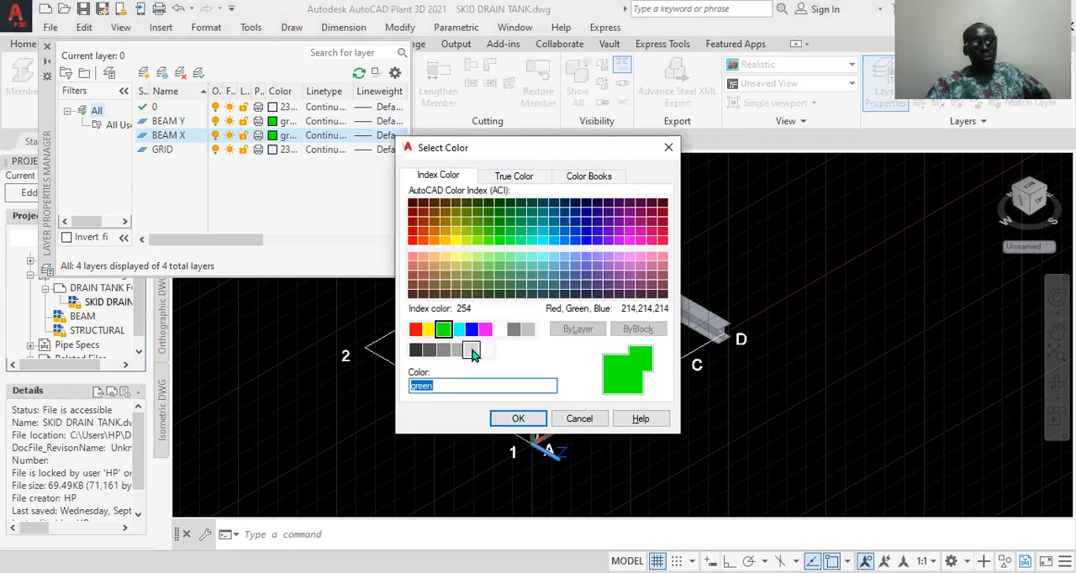
click(486, 331)
click(518, 419)
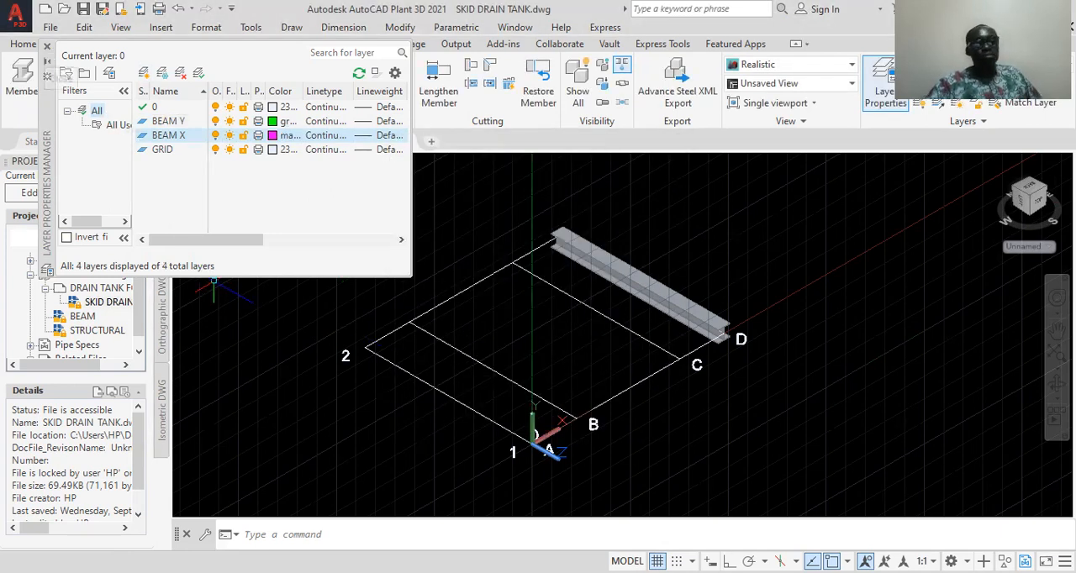
Close the layer properties and delete the existing steel member on grid line D
click(46, 47)
click(652, 280)
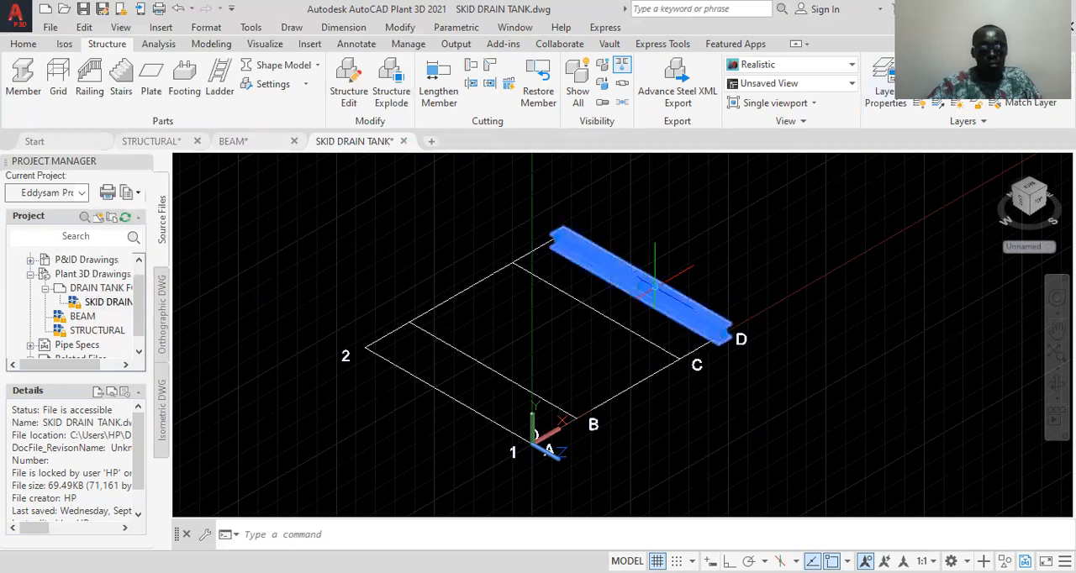
key(Delete)
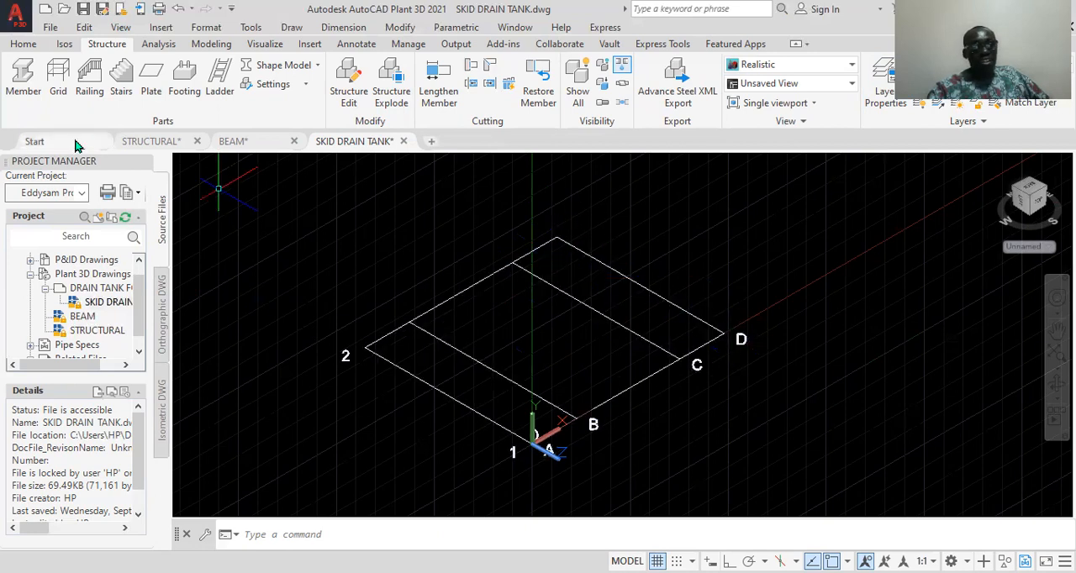
Make BEAM Y the current layer and place an AISC W6x15 member along grid line D from row 1 to row 2, with Ortho on
click(25, 77)
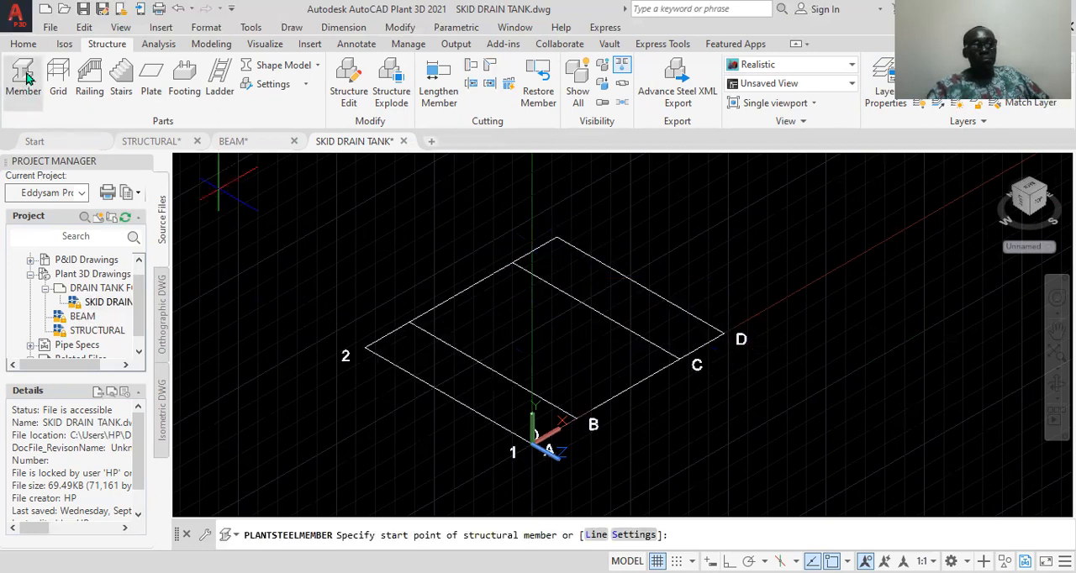
click(634, 535)
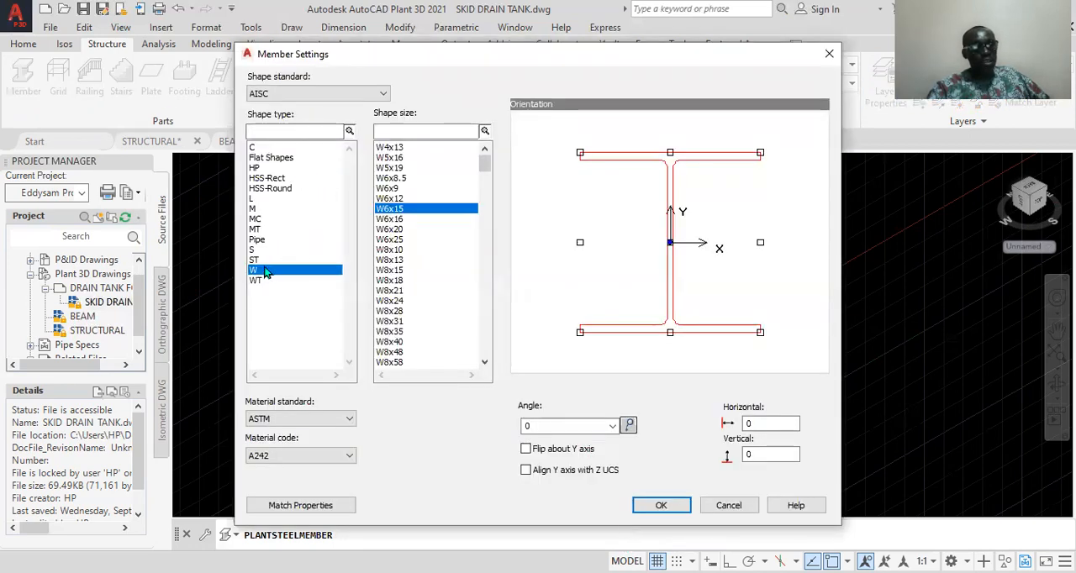
click(663, 505)
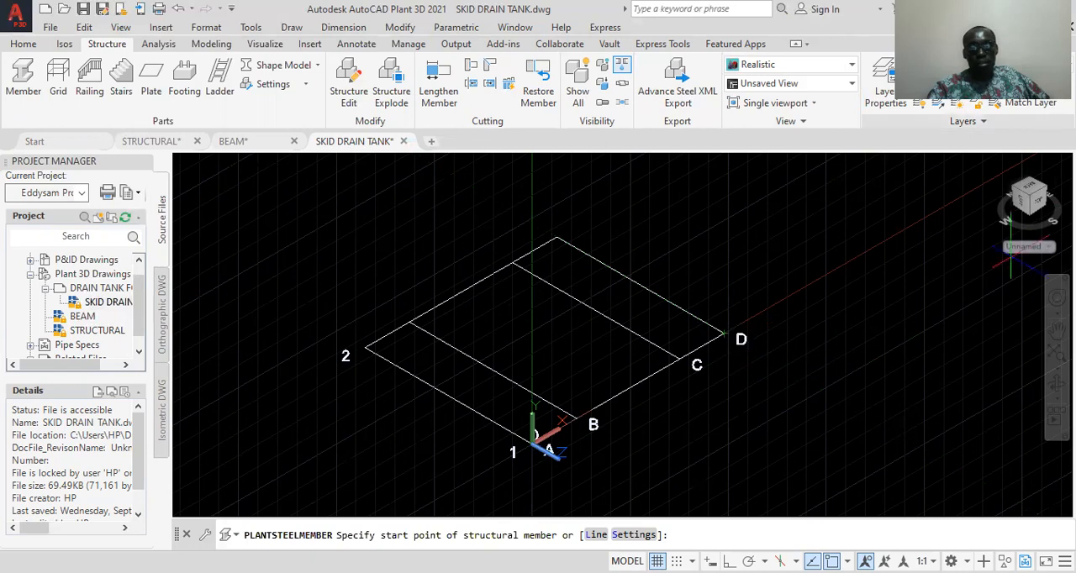
click(1009, 65)
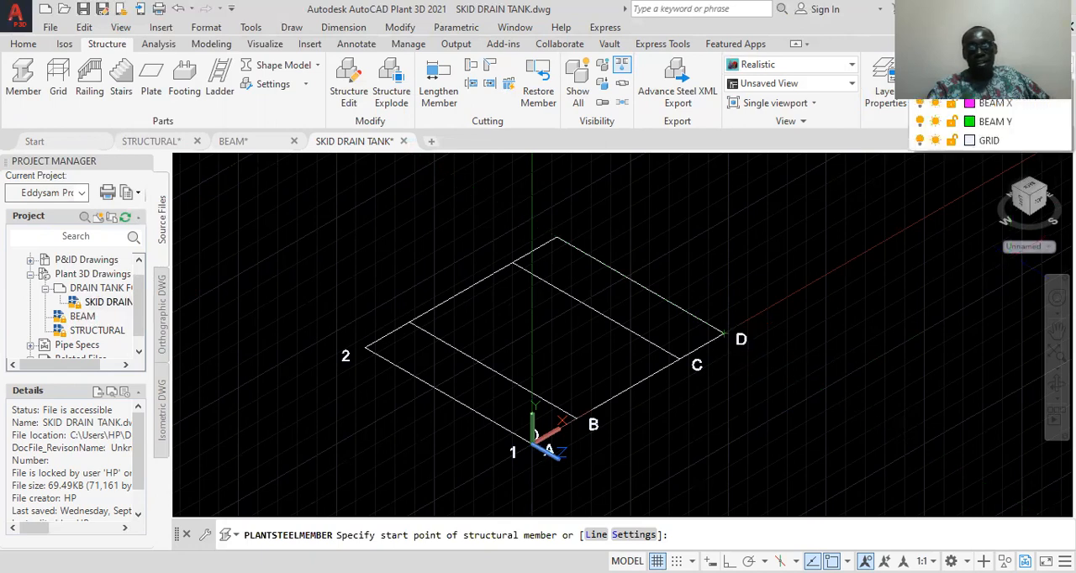
click(1009, 124)
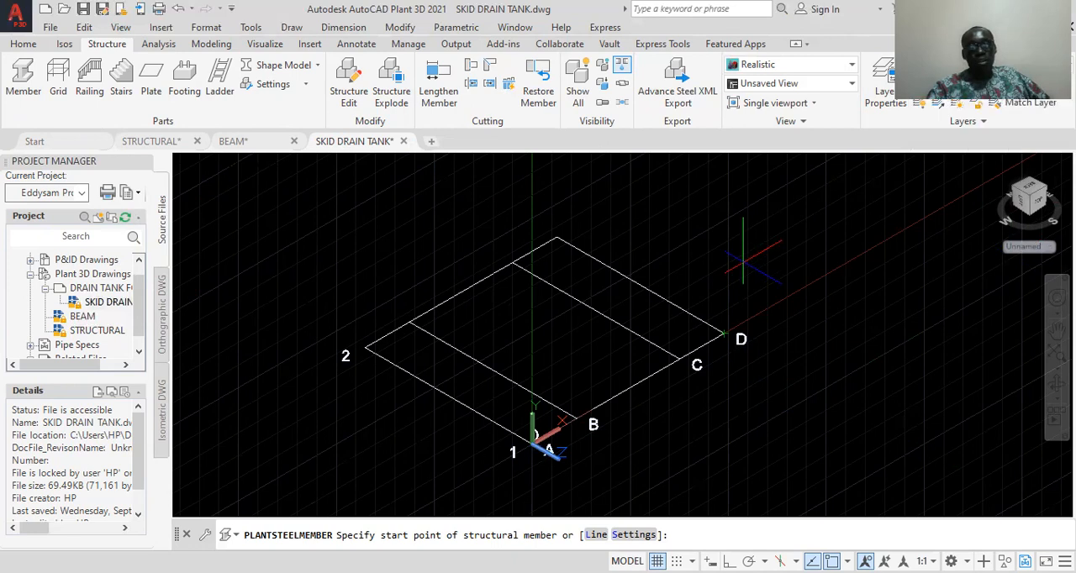
click(725, 327)
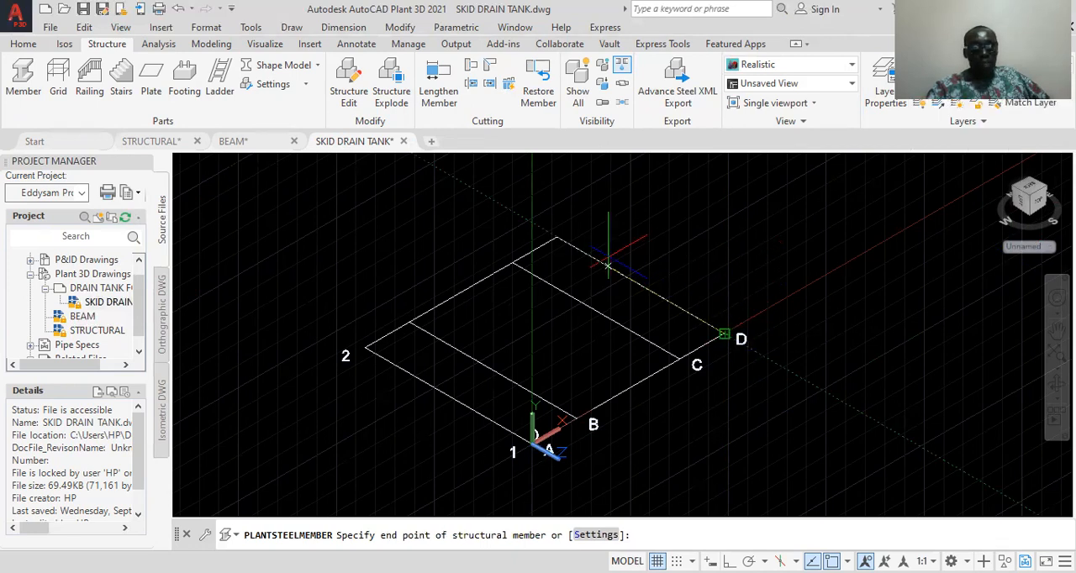
key(F8)
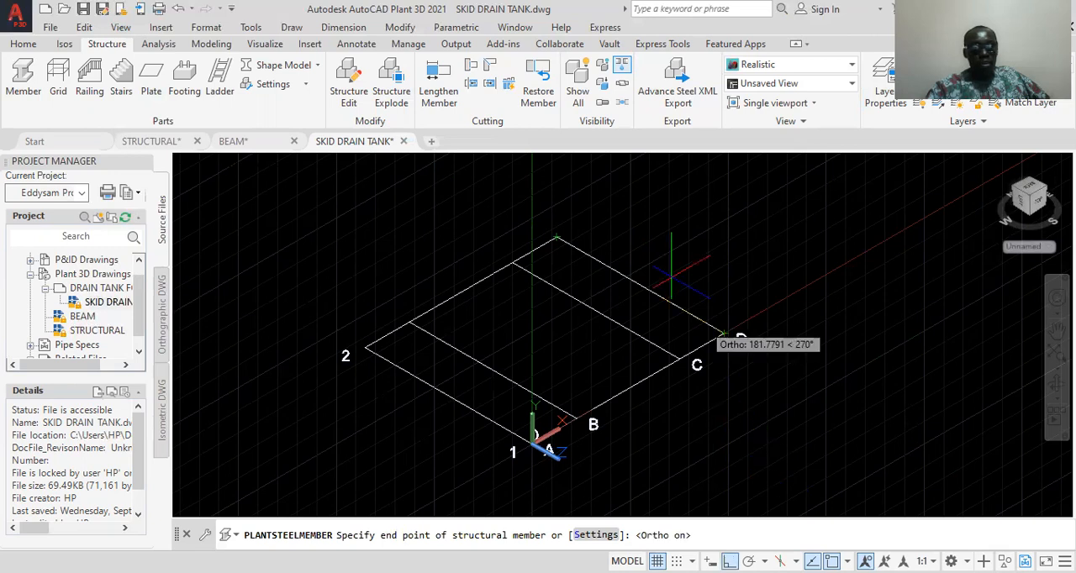
click(671, 273)
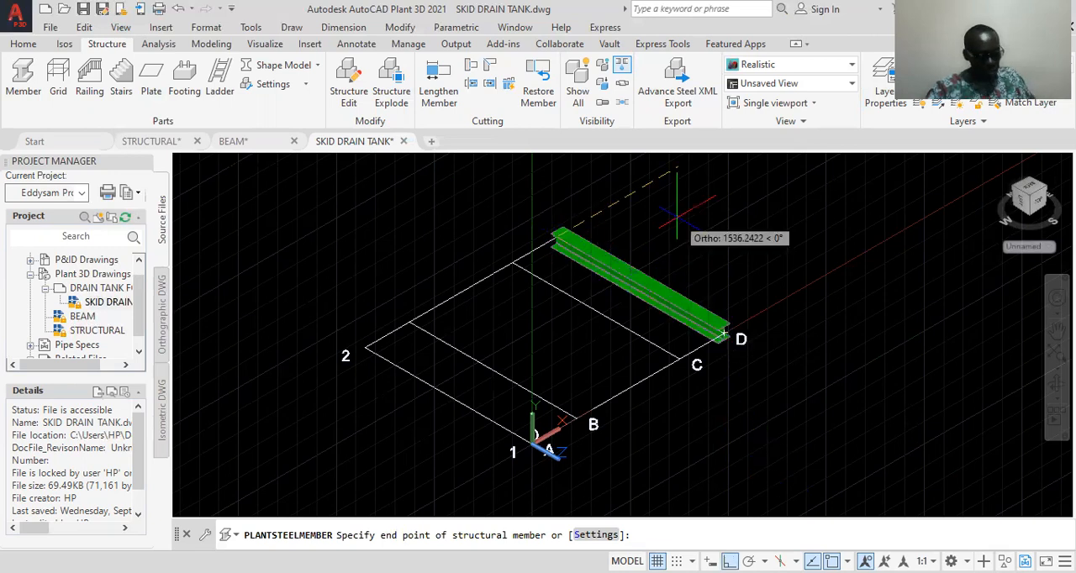
key(Escape)
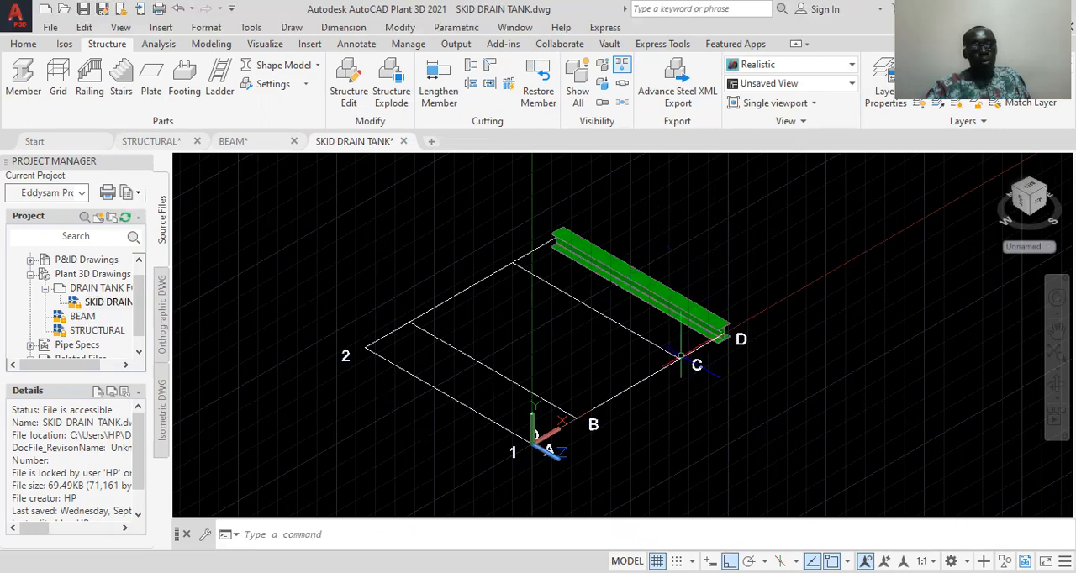
Place a W6x15 member along grid line C from row 1 to row 2
click(19, 82)
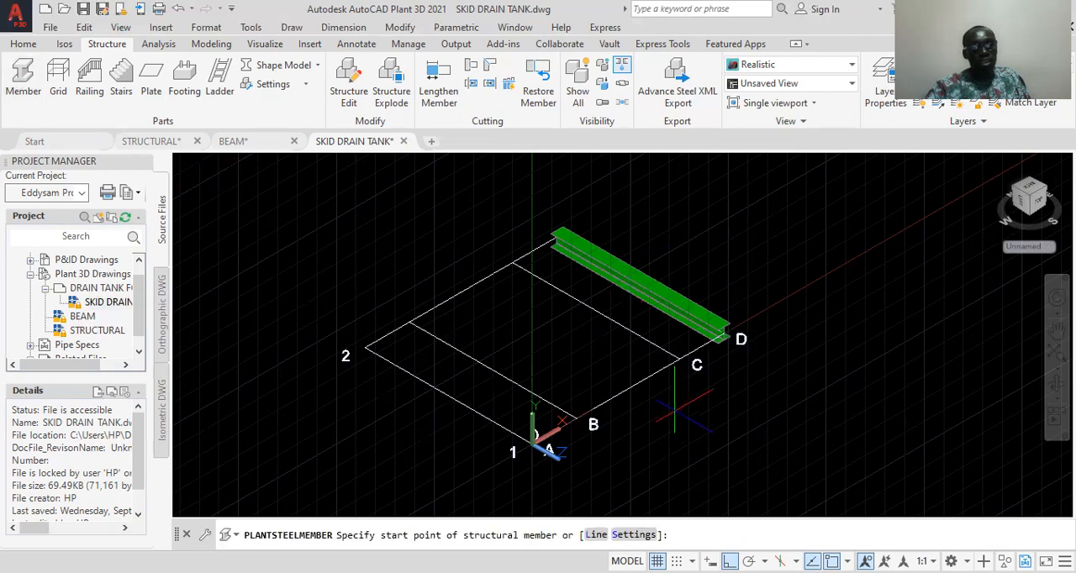
click(679, 359)
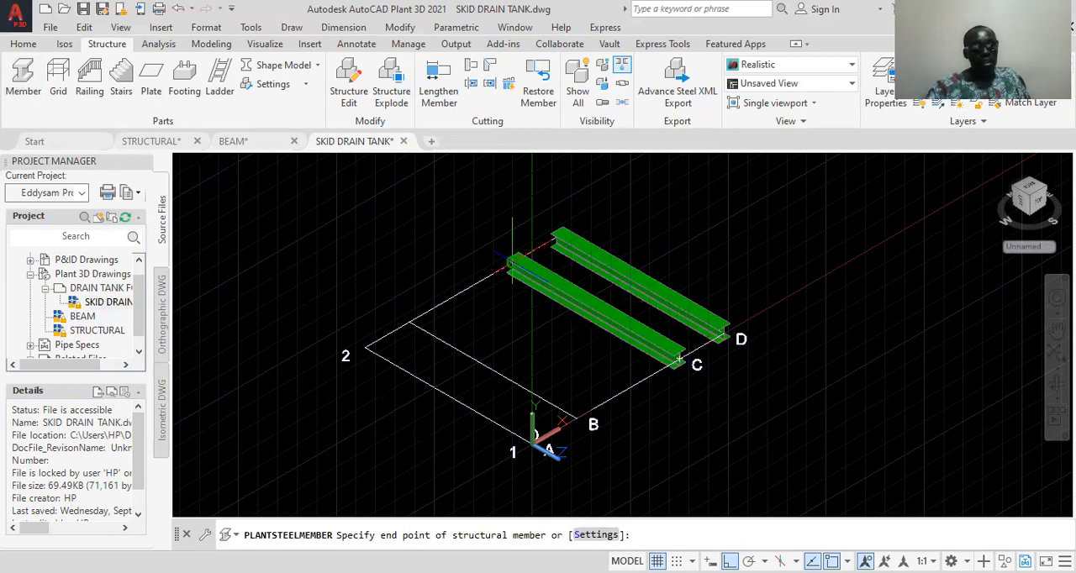
click(511, 262)
key(Escape)
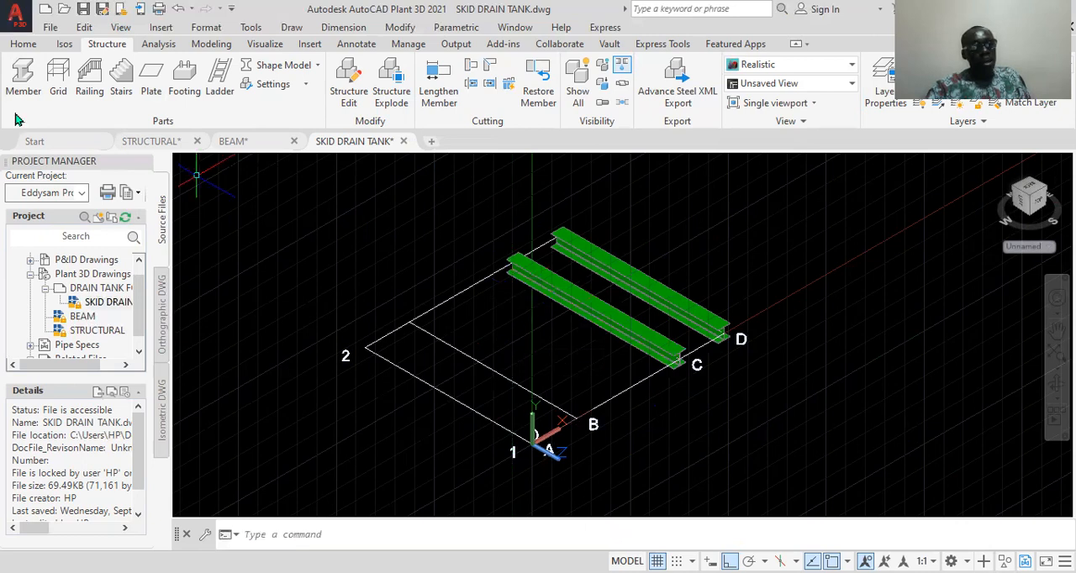
Place a W6x15 member along grid line B from row 1 to row 2
click(22, 79)
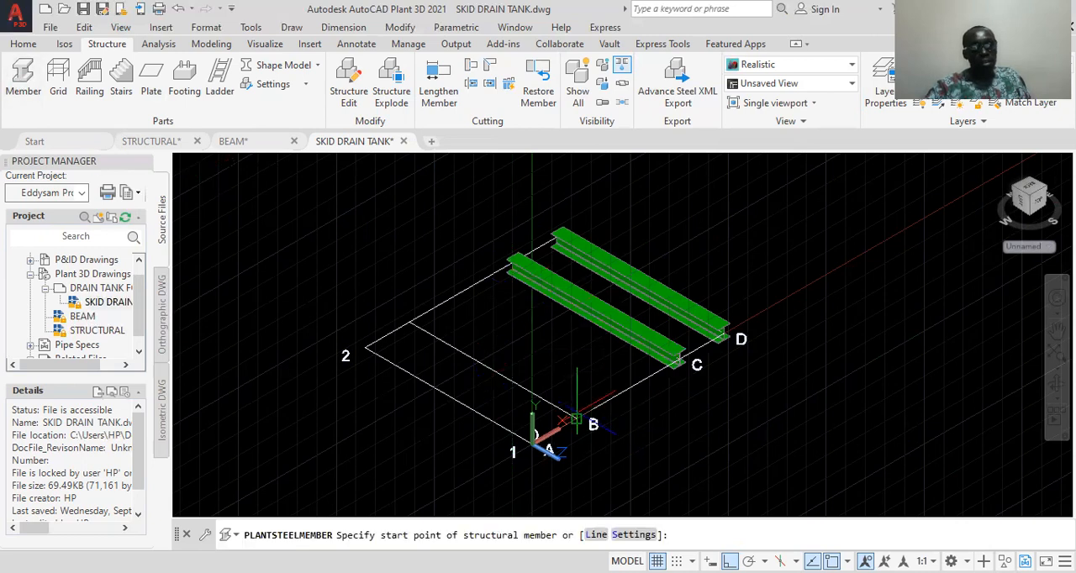
click(576, 418)
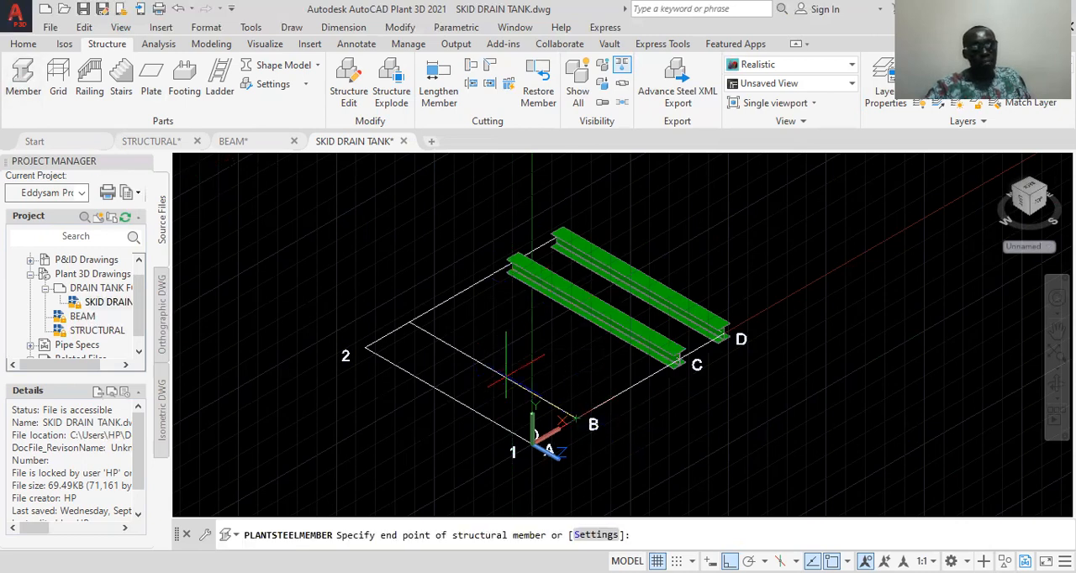
click(410, 323)
key(Escape)
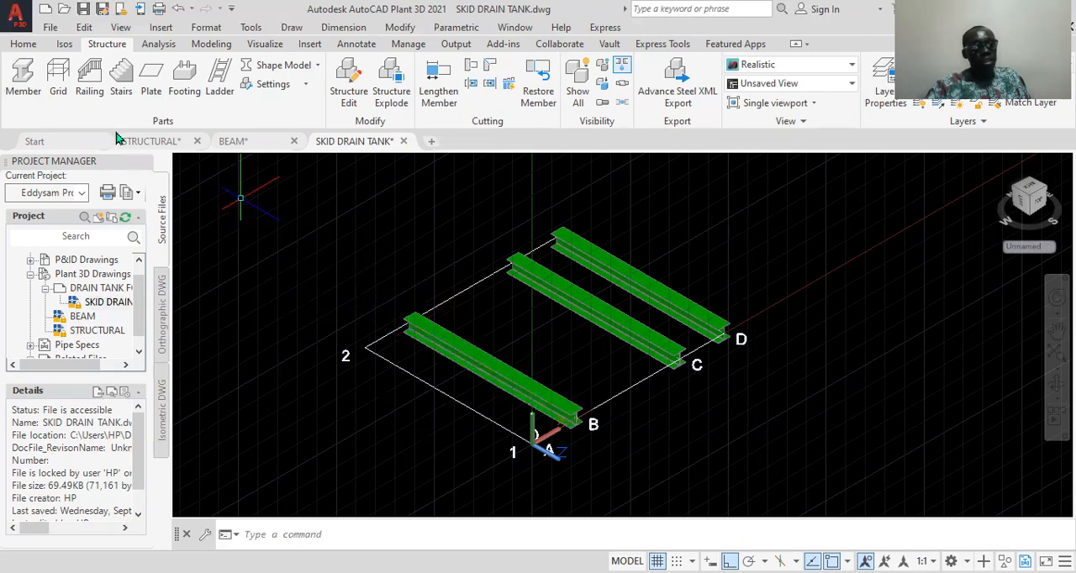
Place a W6x15 member along grid line A from row 1 to row 2
click(28, 91)
scroll(531, 435, up, 2)
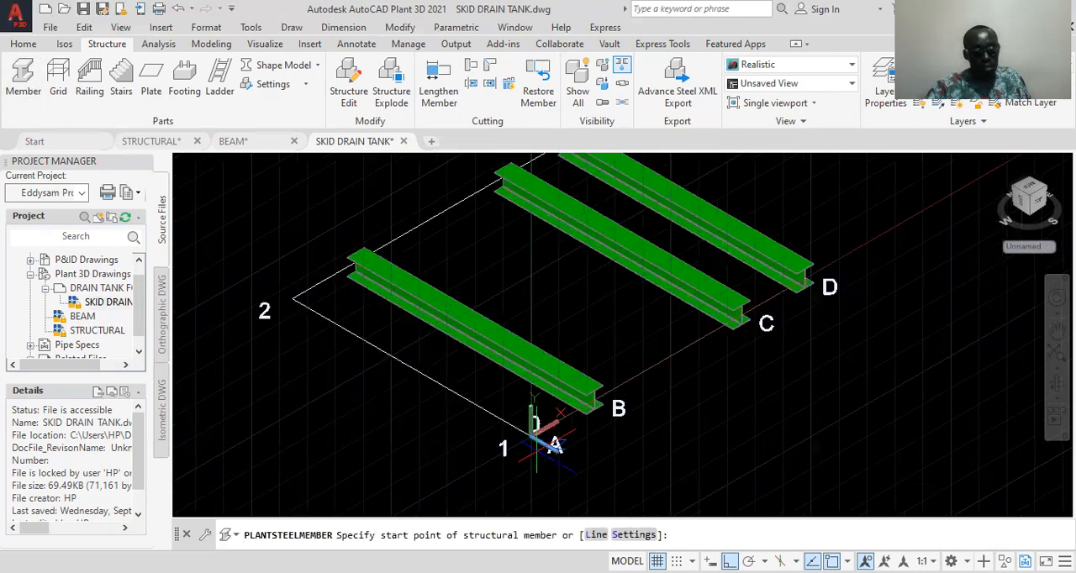
click(531, 435)
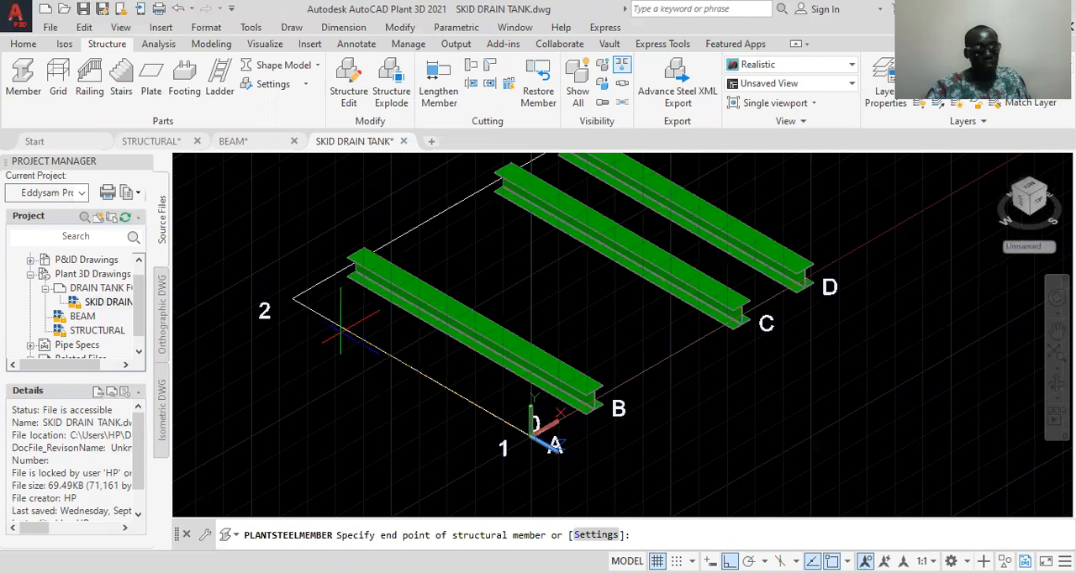
click(291, 298)
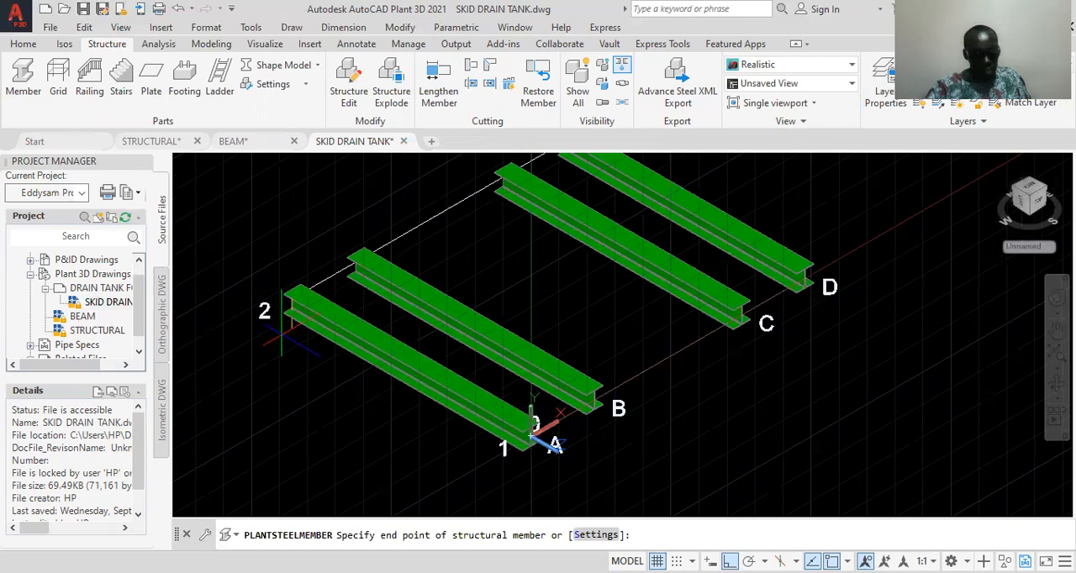
key(Return)
scroll(531, 435, down, 3)
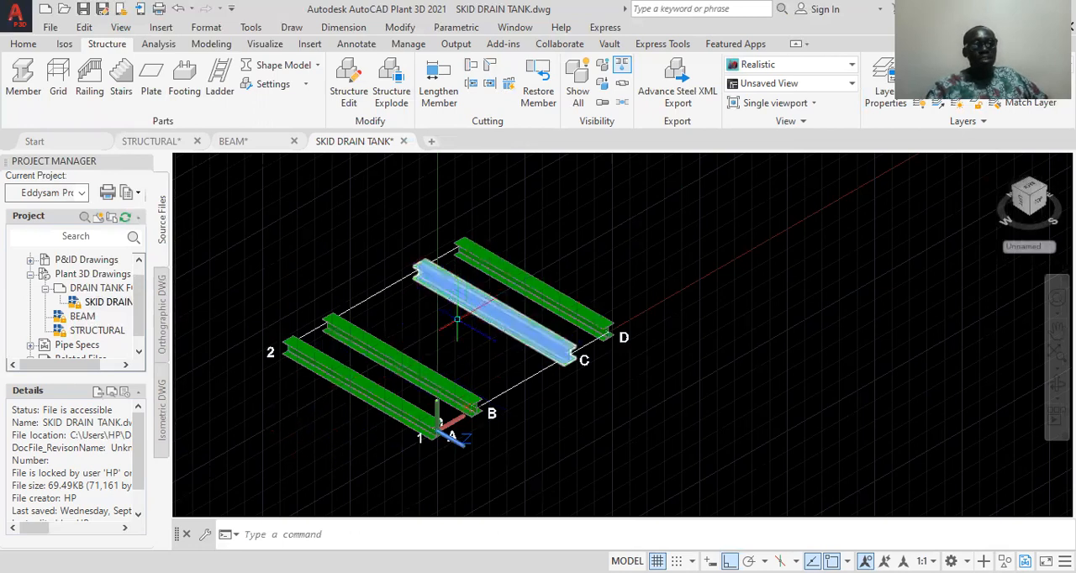
middle_drag(533, 437, 580, 401)
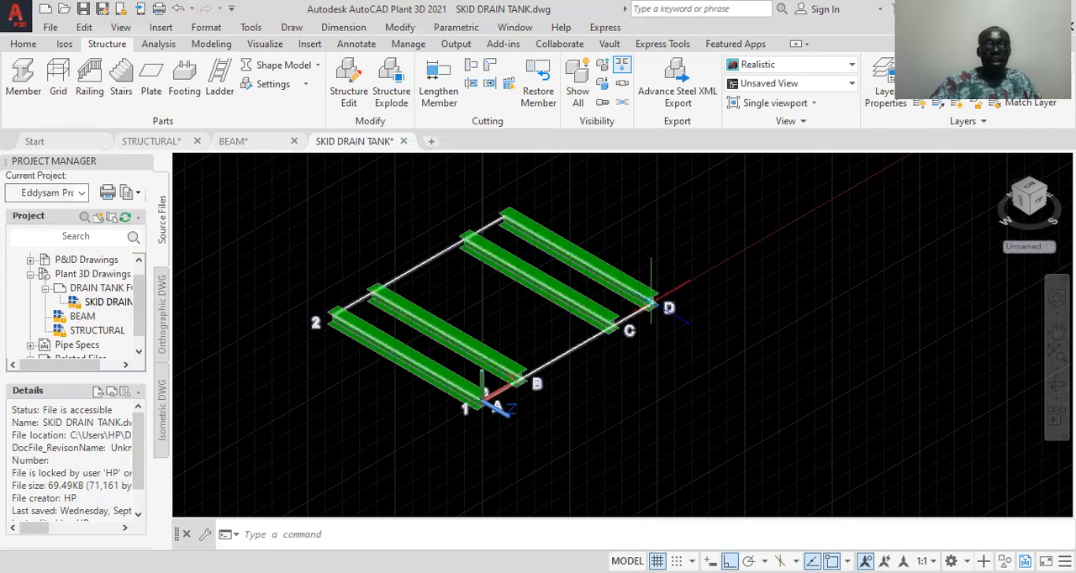
scroll(654, 304, up, 4)
scroll(639, 305, down, 5)
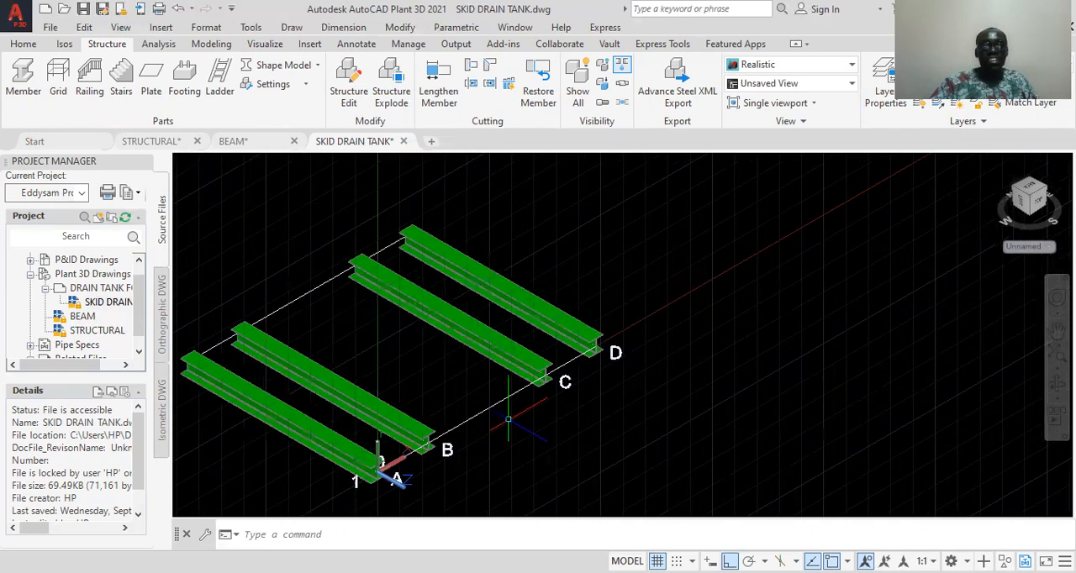
middle_drag(599, 441, 645, 386)
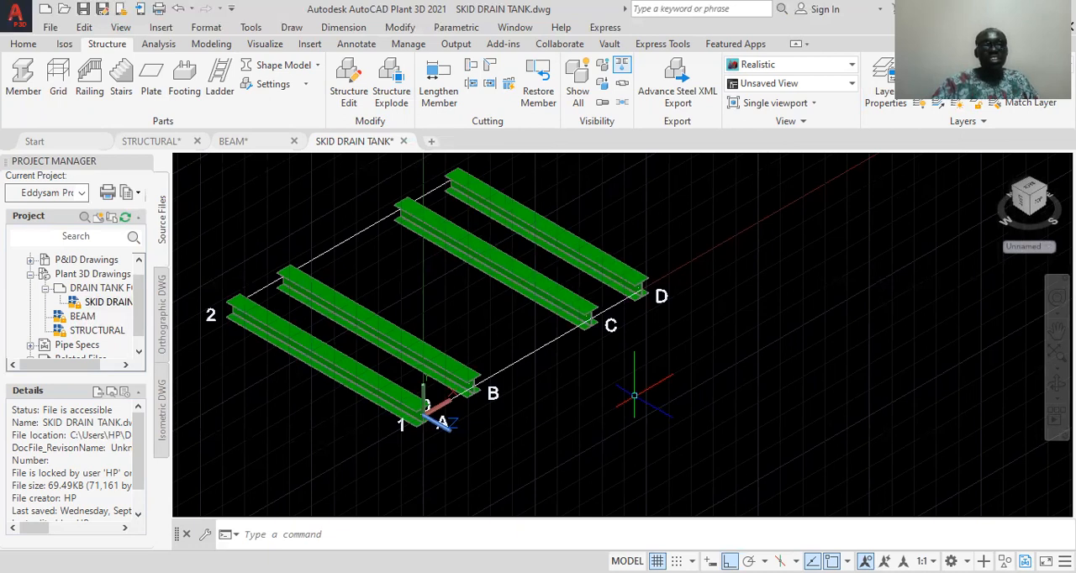
click(538, 235)
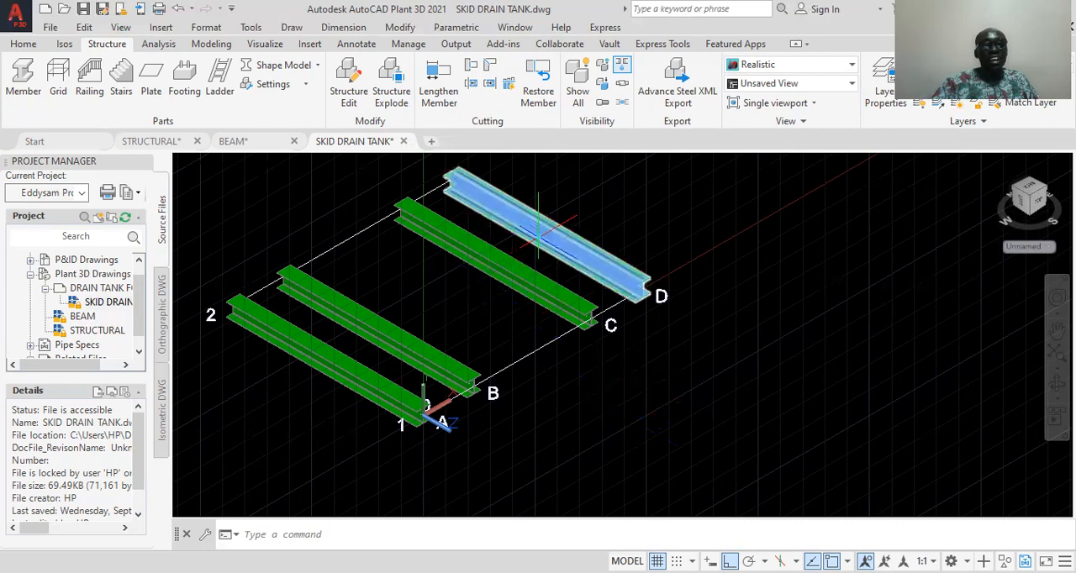
key(Escape)
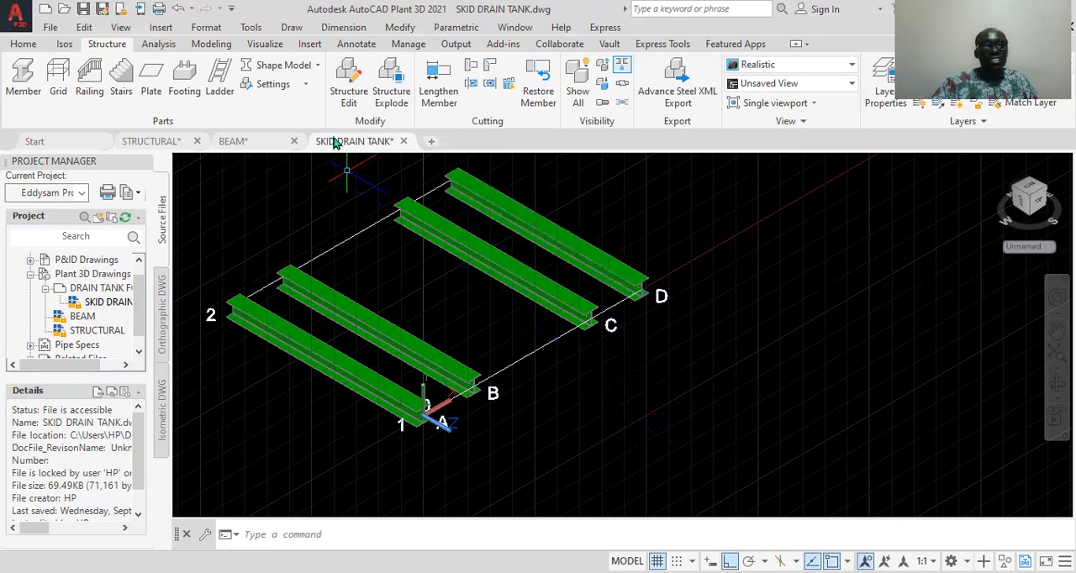
Switch the structural members' representation to Line Model
click(318, 69)
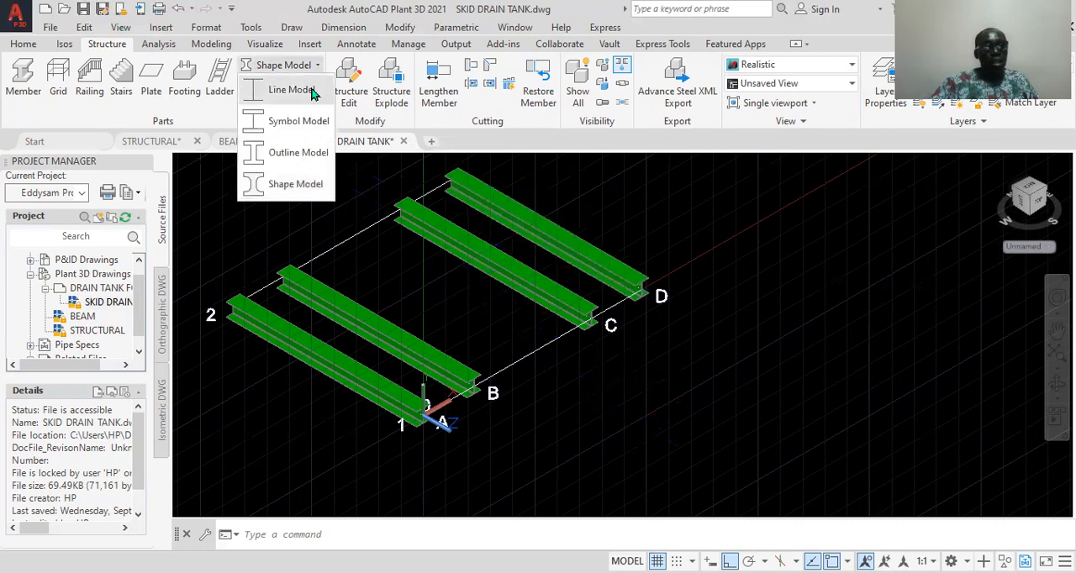
click(291, 90)
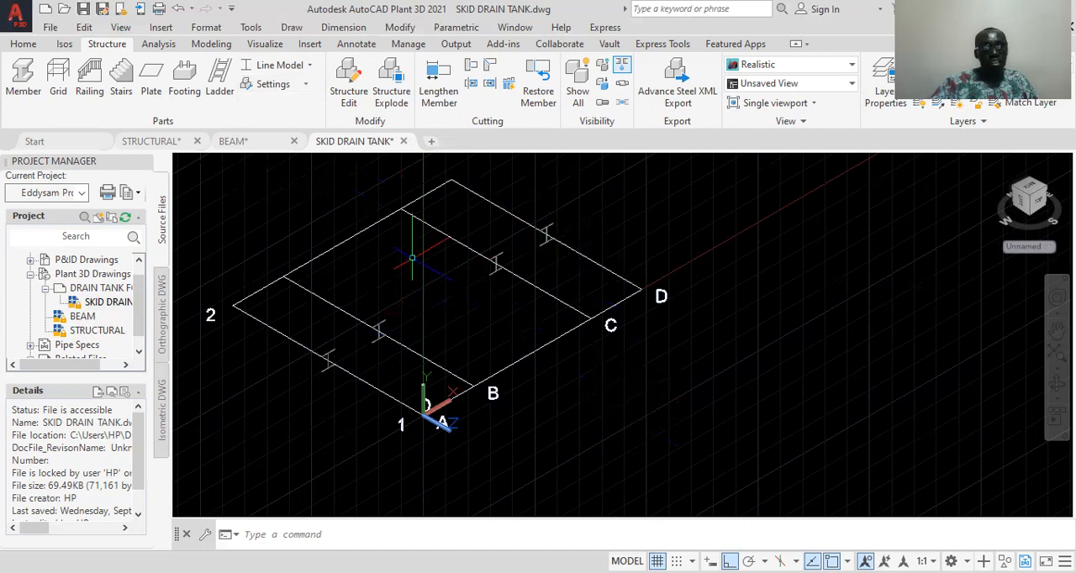
middle_drag(424, 272, 472, 297)
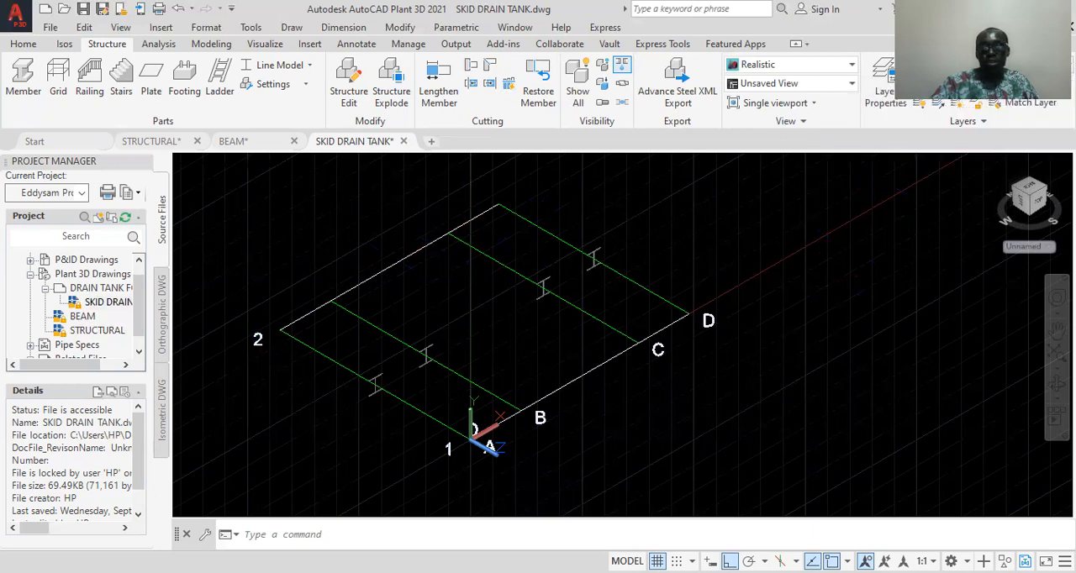
Make BEAM X the current layer and place a structural member along grid row 2 from line A to line D
click(1008, 84)
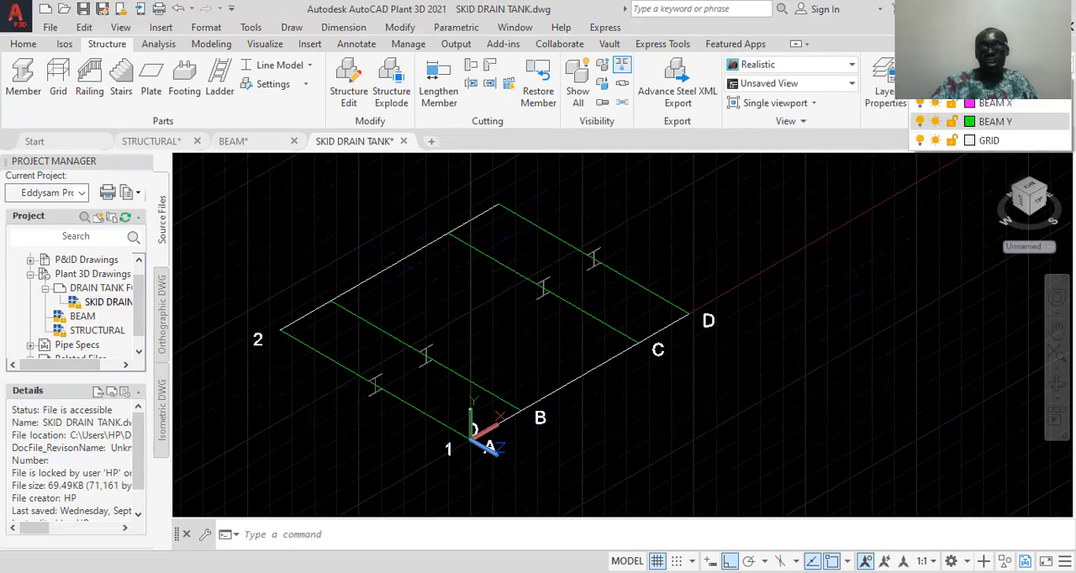
click(1009, 105)
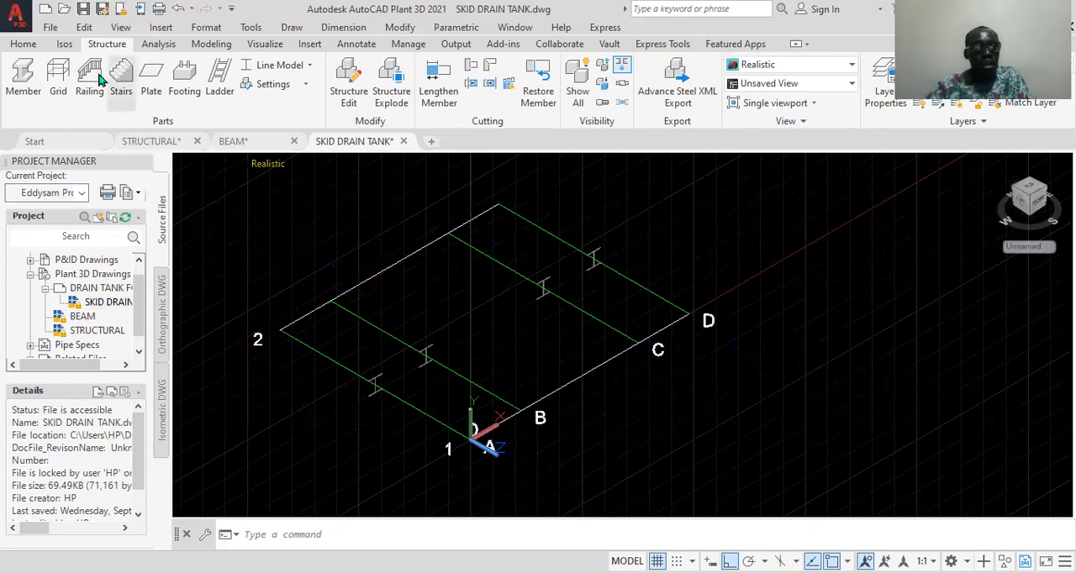
click(23, 80)
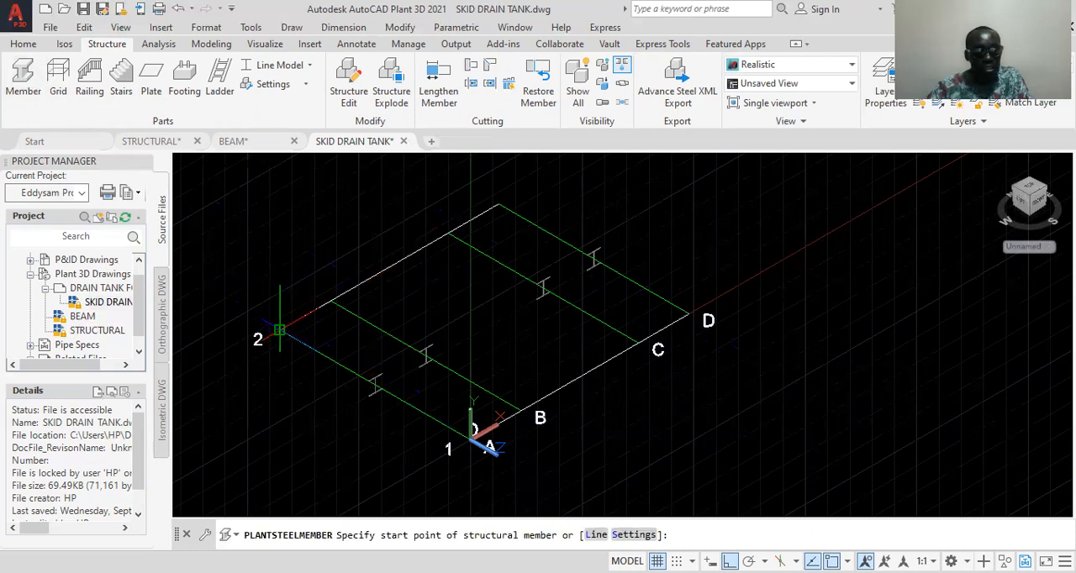
click(280, 330)
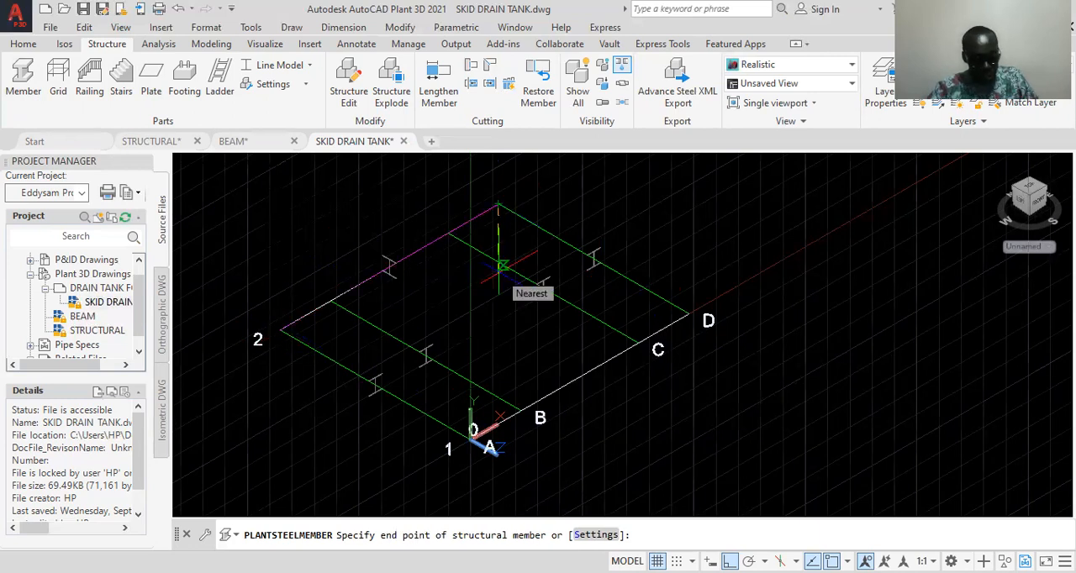
click(500, 204)
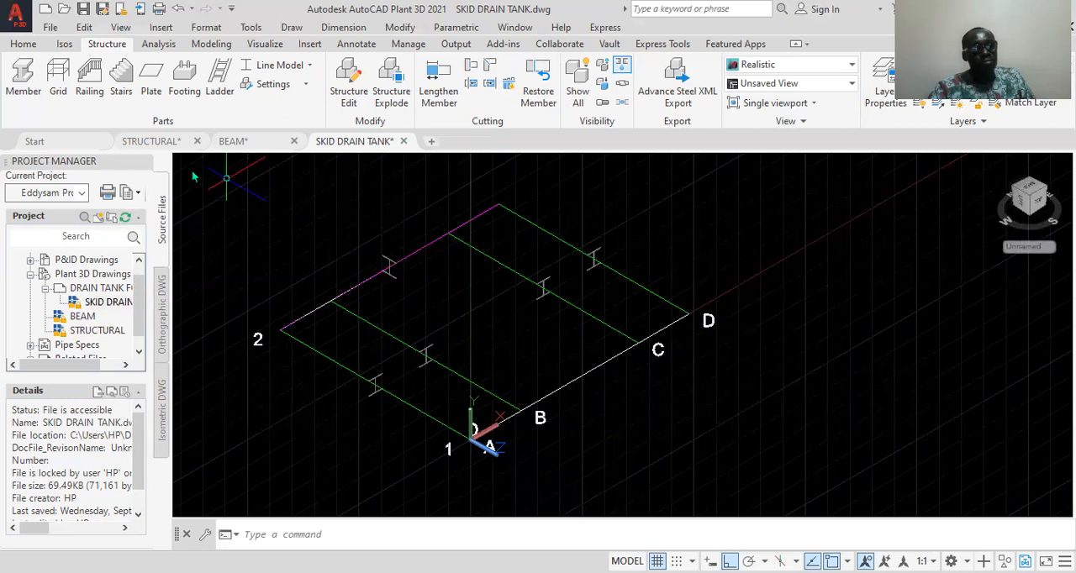
Place a structural member along grid row 1 from line A to line D
click(22, 80)
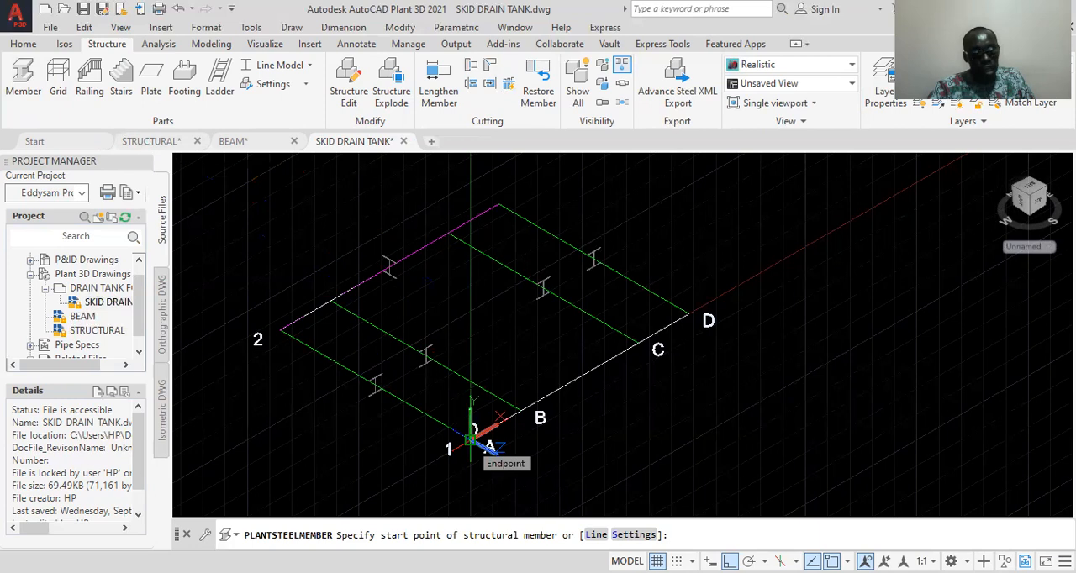
click(471, 439)
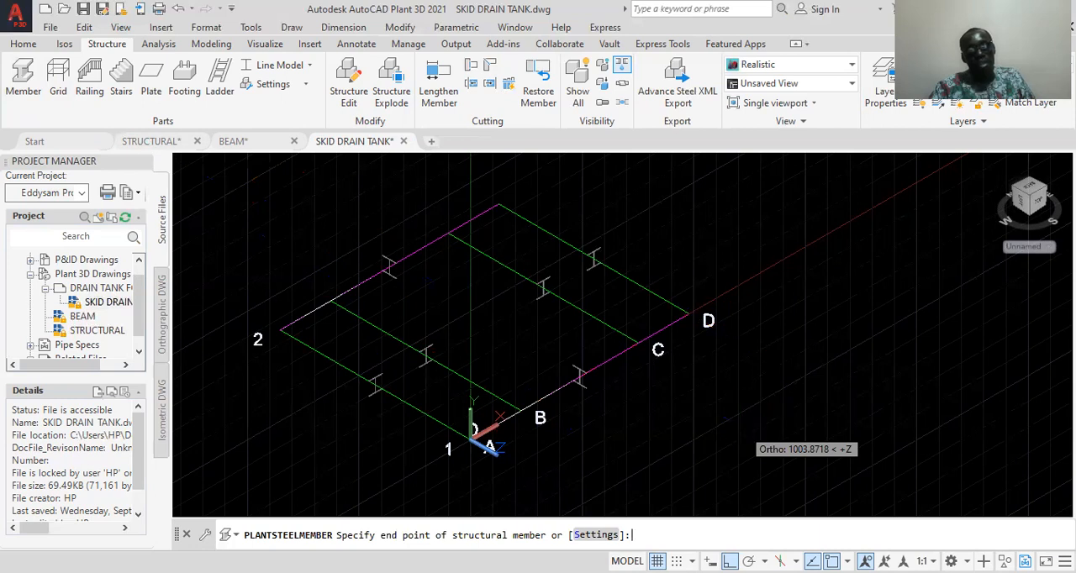
key(Escape)
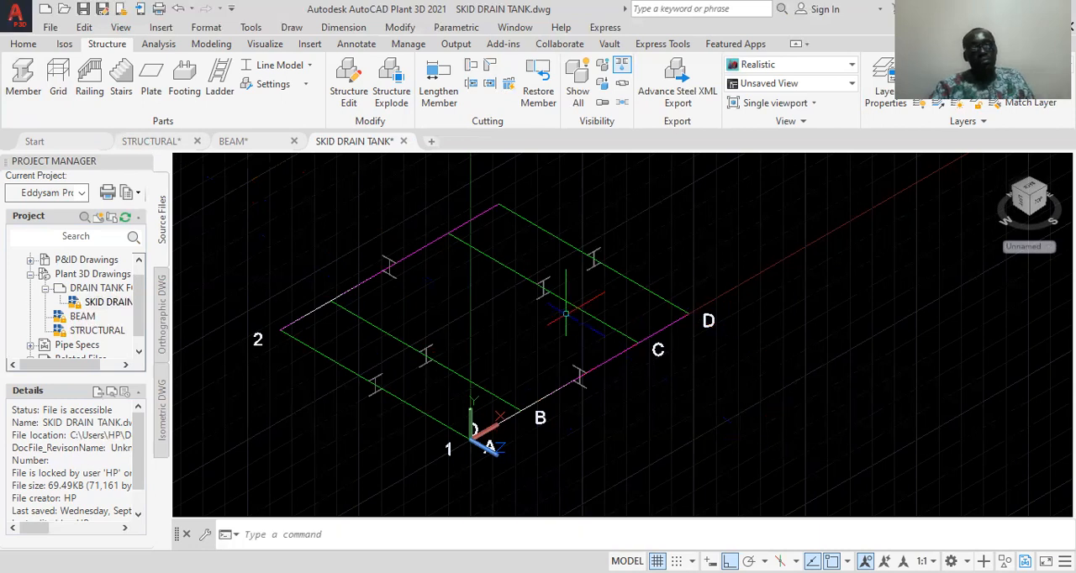
Switch the structural members' representation to Shape Model
click(304, 69)
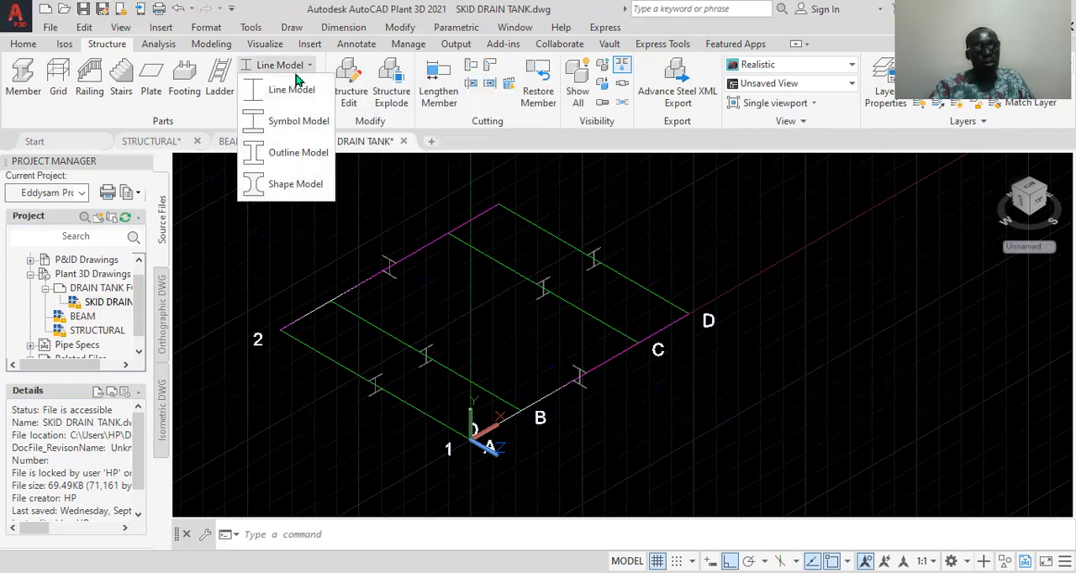
click(301, 122)
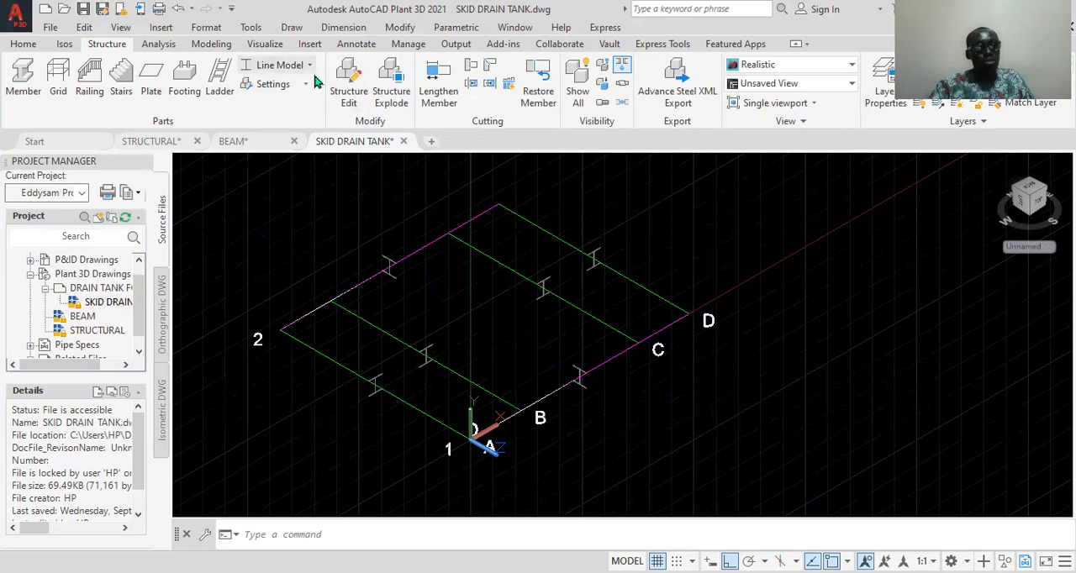
click(310, 66)
click(284, 187)
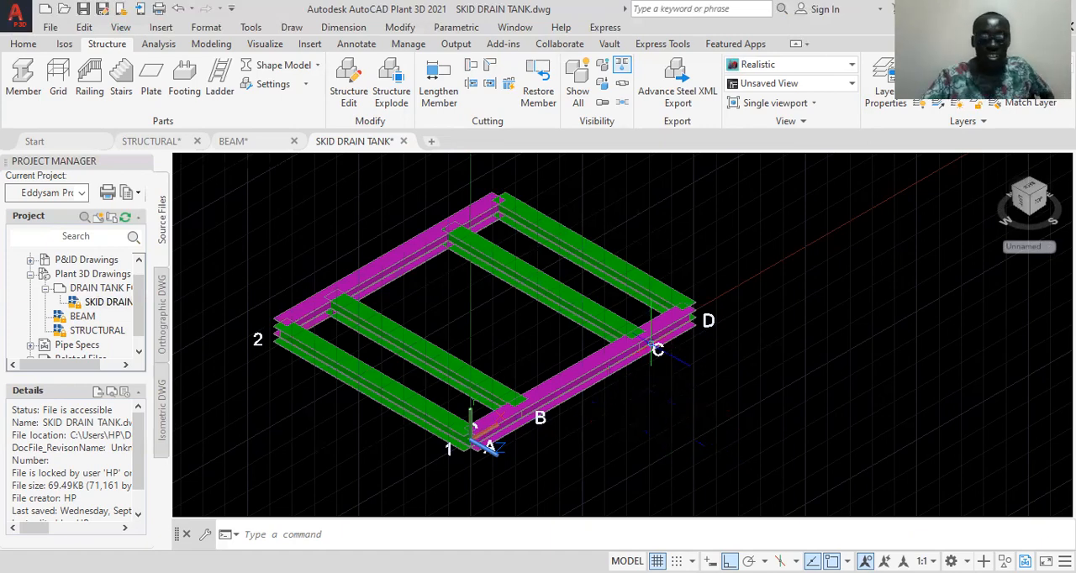
Examine how the green and magenta beams meet at the skid frame's corners and intermediate joints
scroll(639, 328, up, 3)
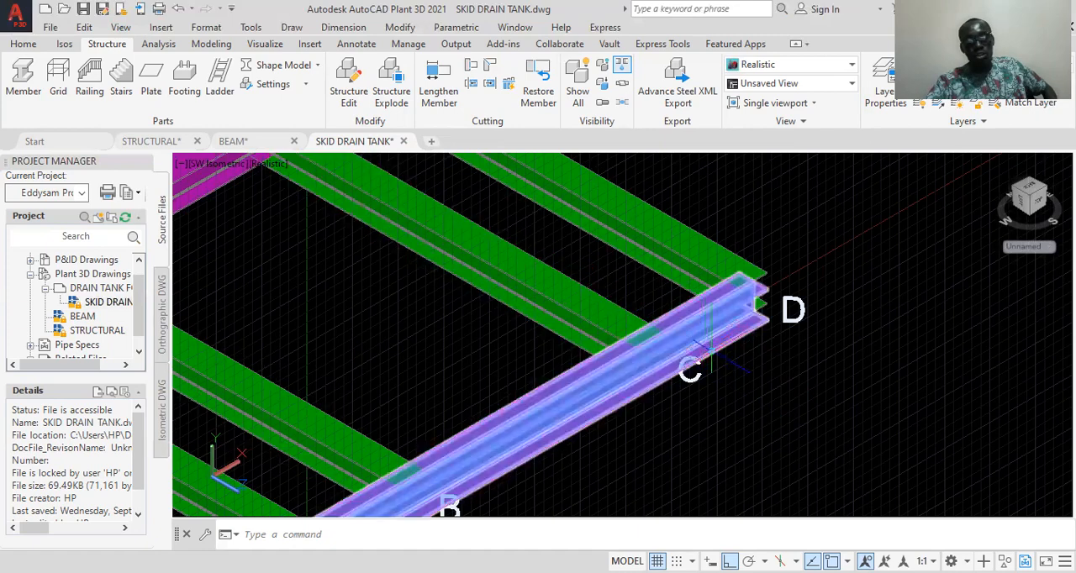
scroll(760, 276, up, 4)
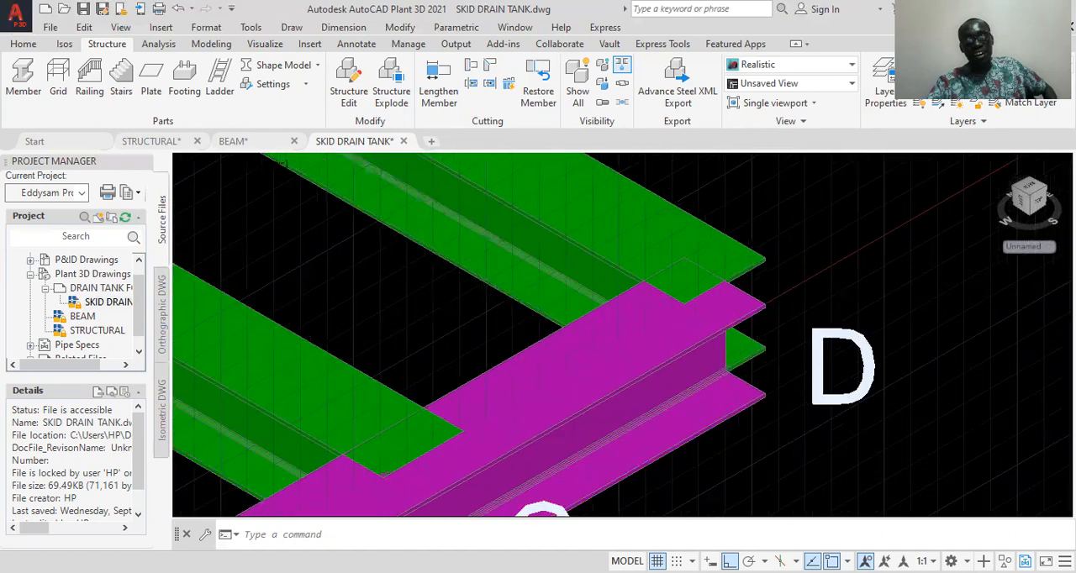
scroll(760, 274, down, 4)
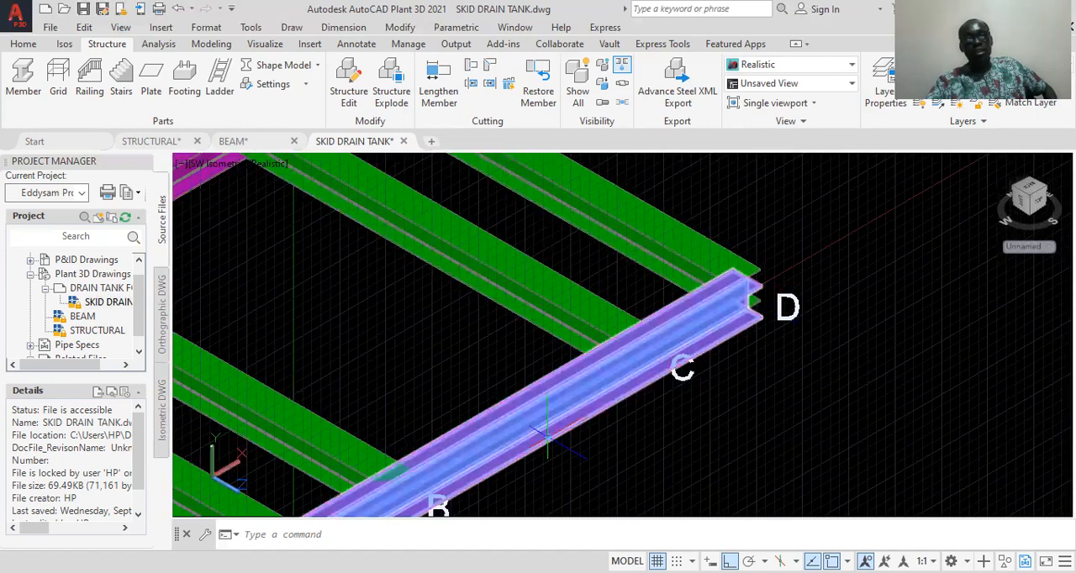
scroll(538, 433, down, 5)
scroll(509, 433, up, 2)
scroll(509, 433, up, 4)
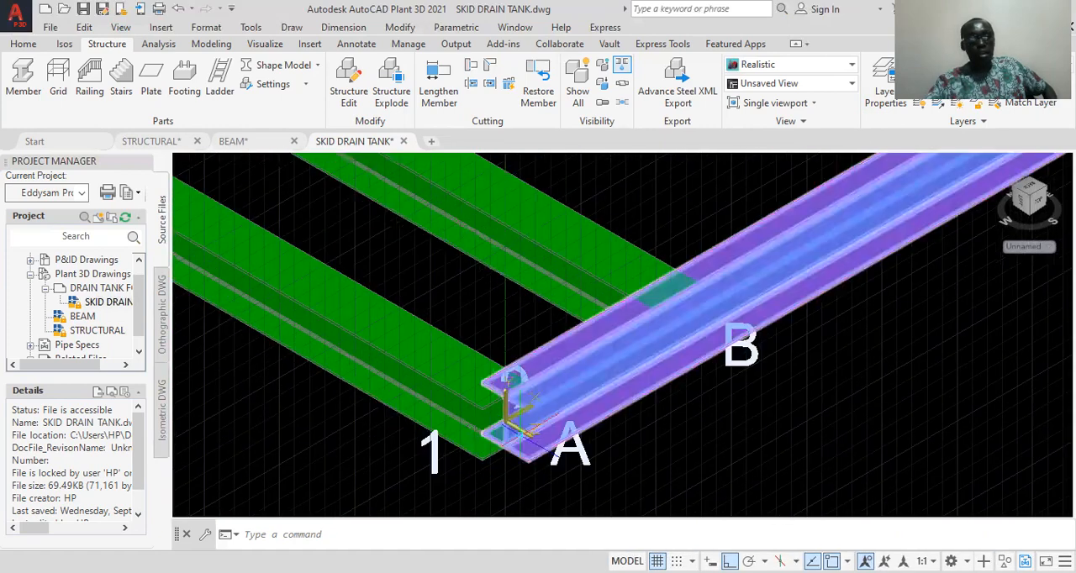
scroll(508, 433, down, 6)
scroll(336, 348, up, 3)
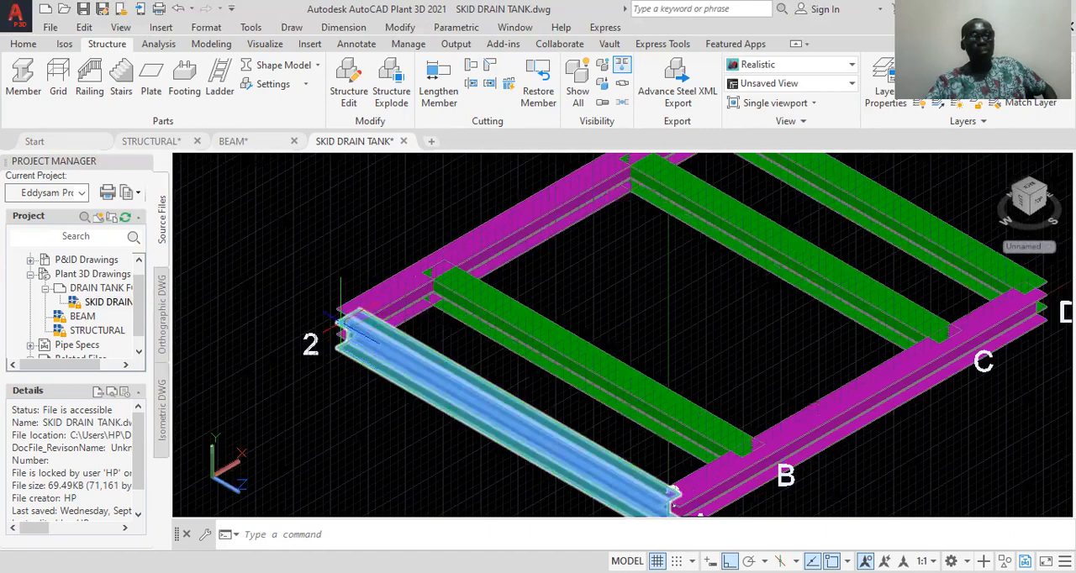
scroll(554, 336, down, 4)
scroll(530, 244, up, 3)
scroll(540, 254, up, 3)
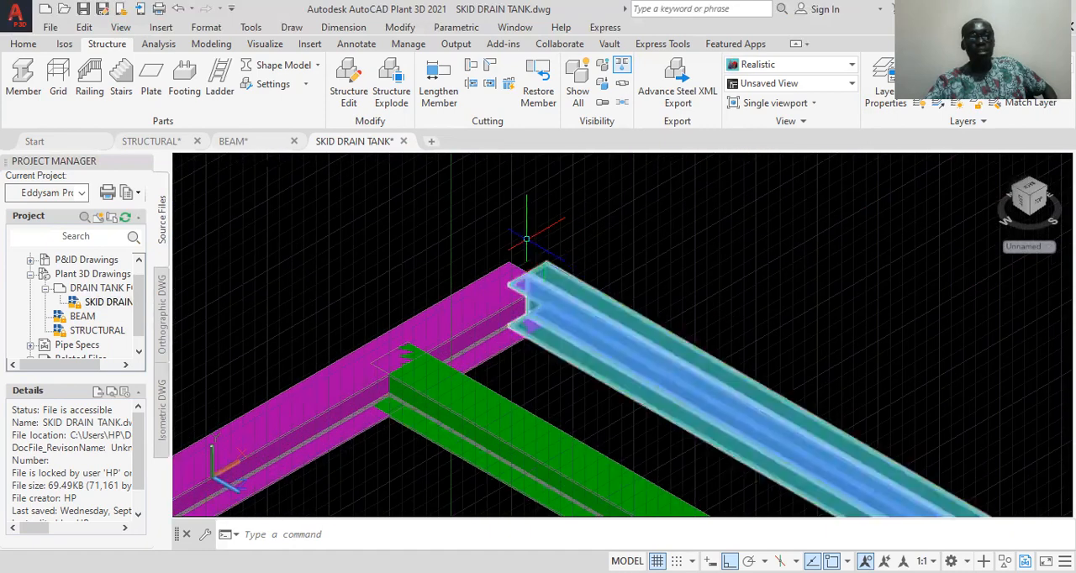
scroll(523, 482, down, 5)
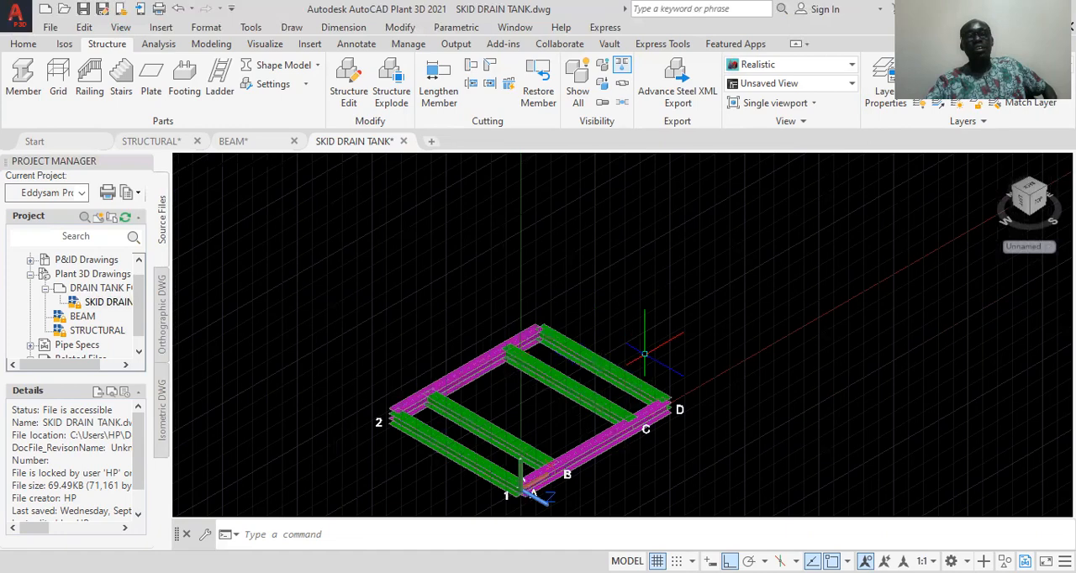
scroll(574, 321, up, 3)
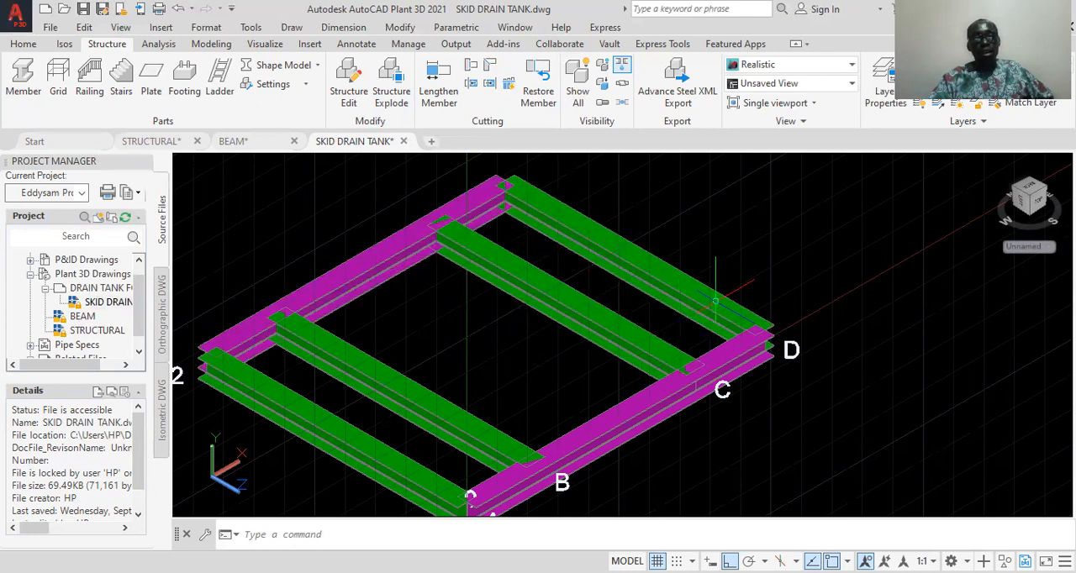
scroll(746, 318, down, 2)
scroll(747, 318, up, 2)
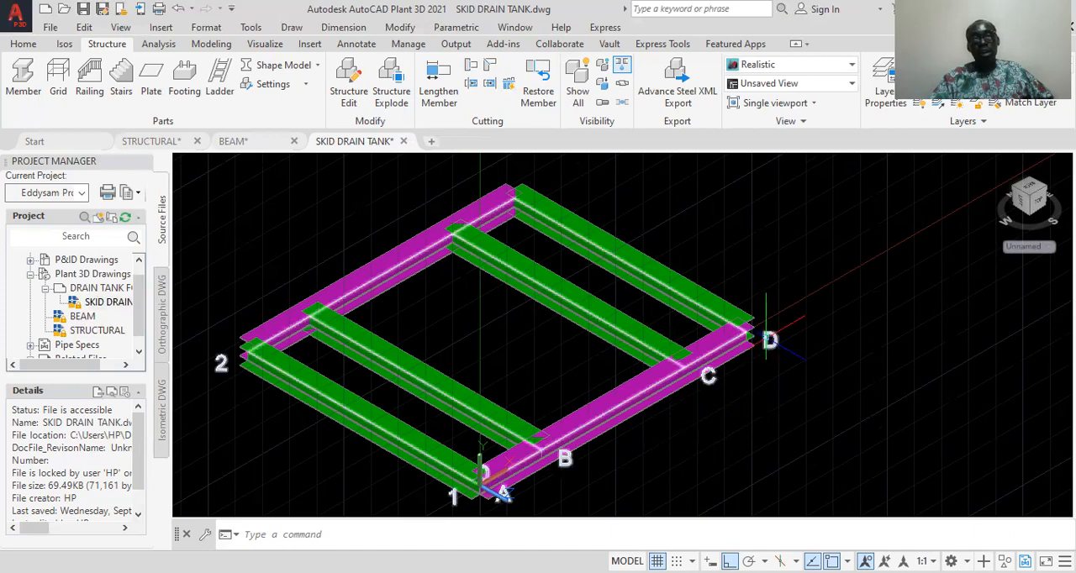
scroll(734, 320, up, 5)
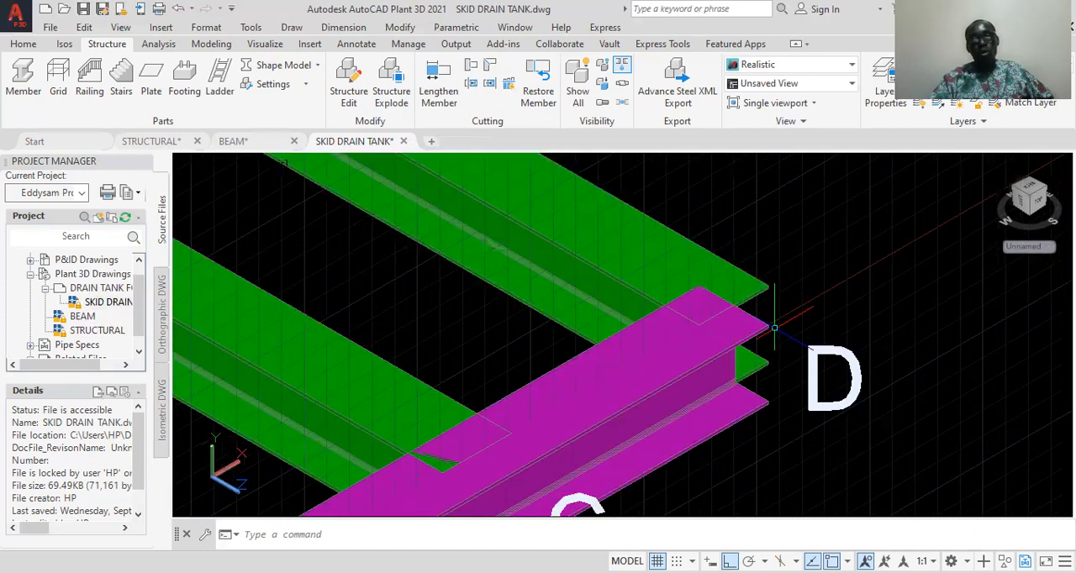
scroll(774, 326, down, 1)
scroll(773, 326, down, 6)
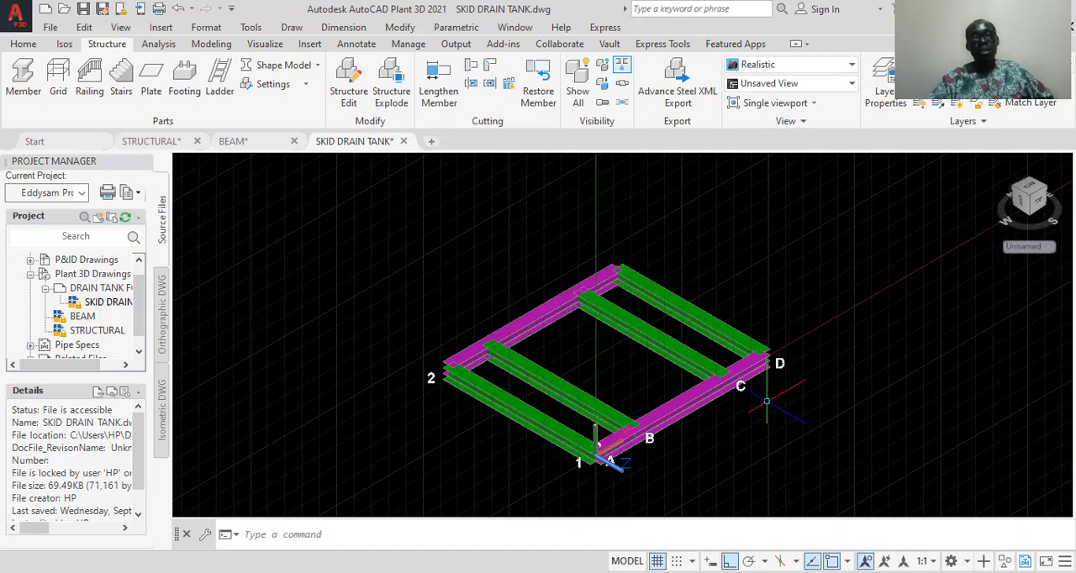
scroll(768, 402, up, 2)
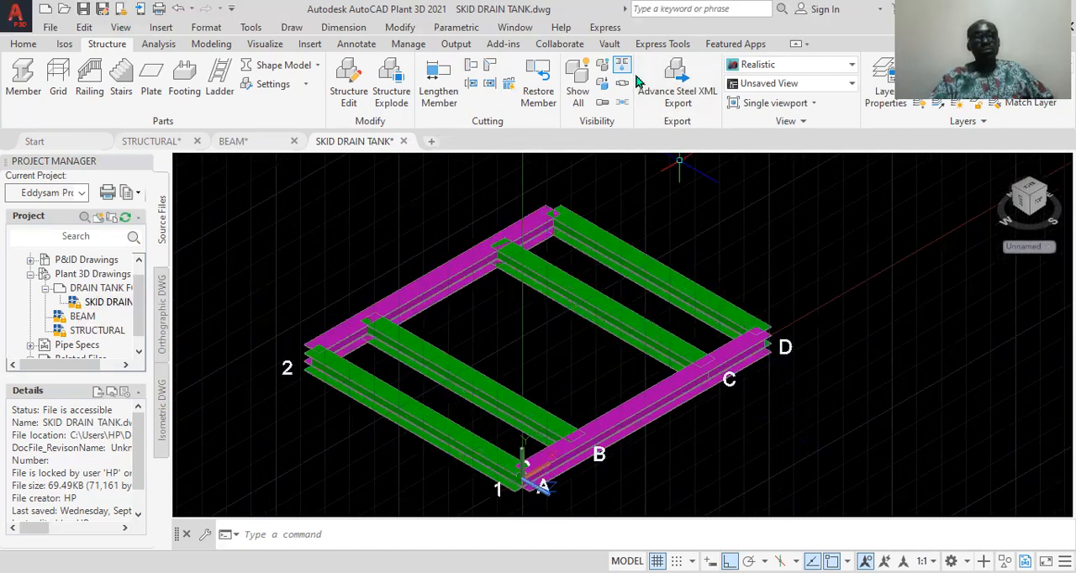